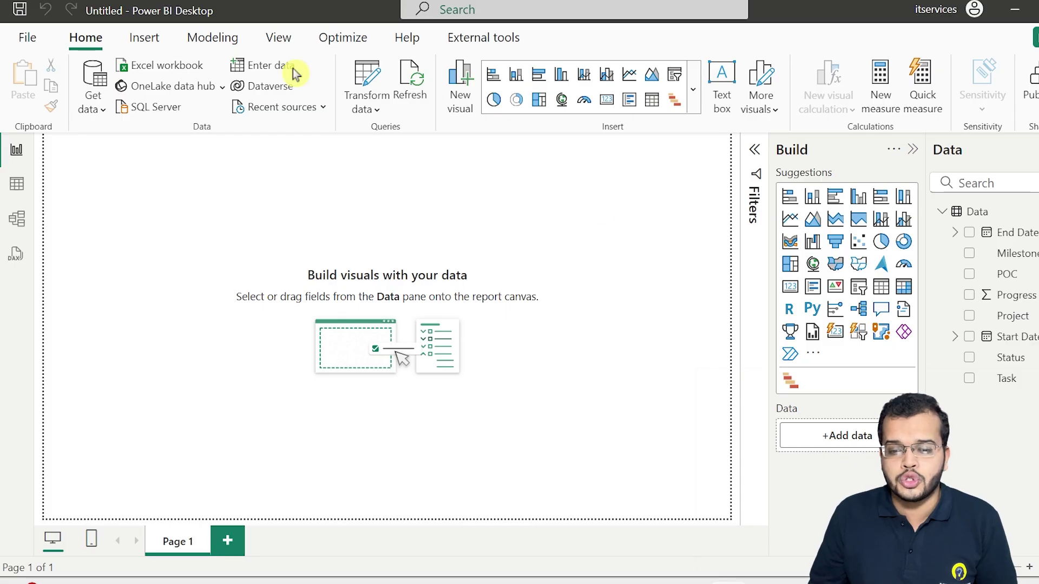
left_click(16, 185)
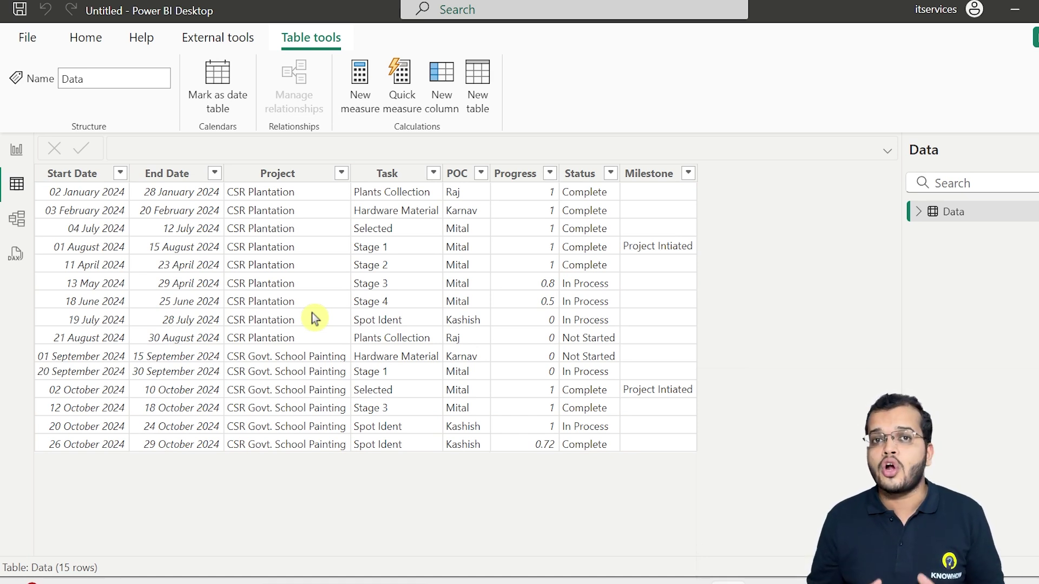
left_click(17, 150)
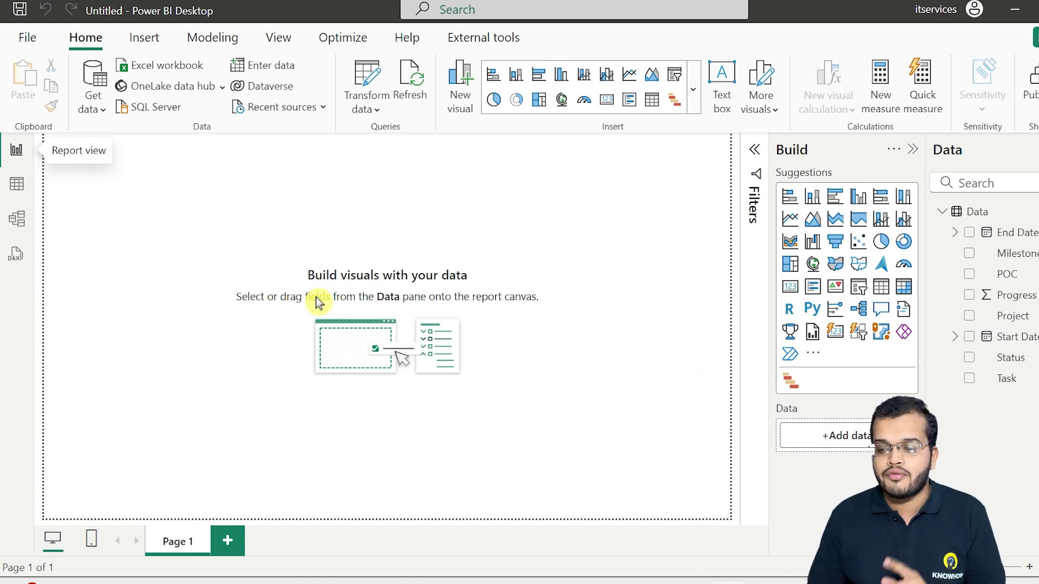
Step: Collapse the Data table's field list and open the visual gallery's extra options menu
left_click(941, 211)
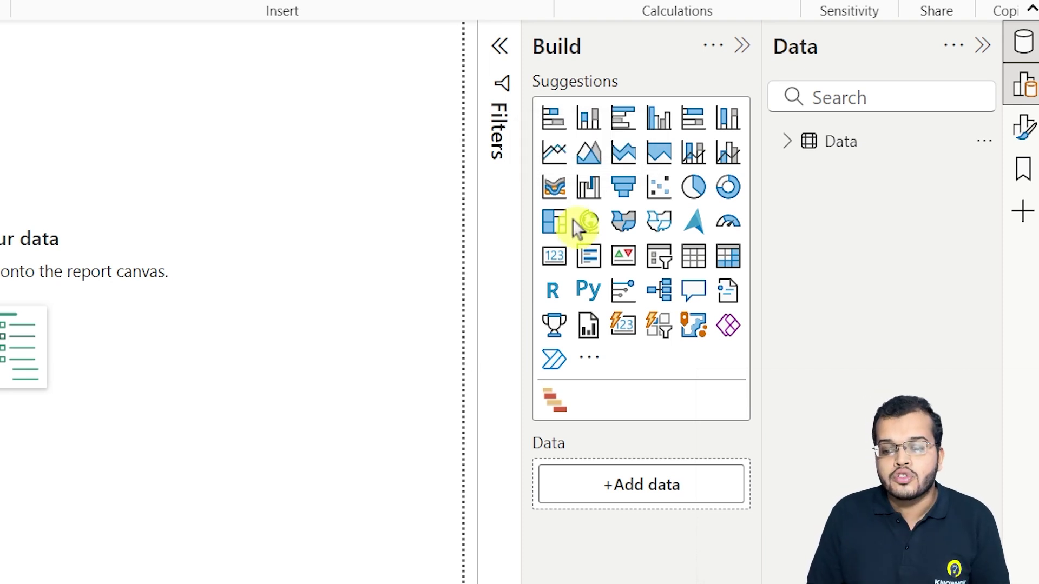
left_click(590, 358)
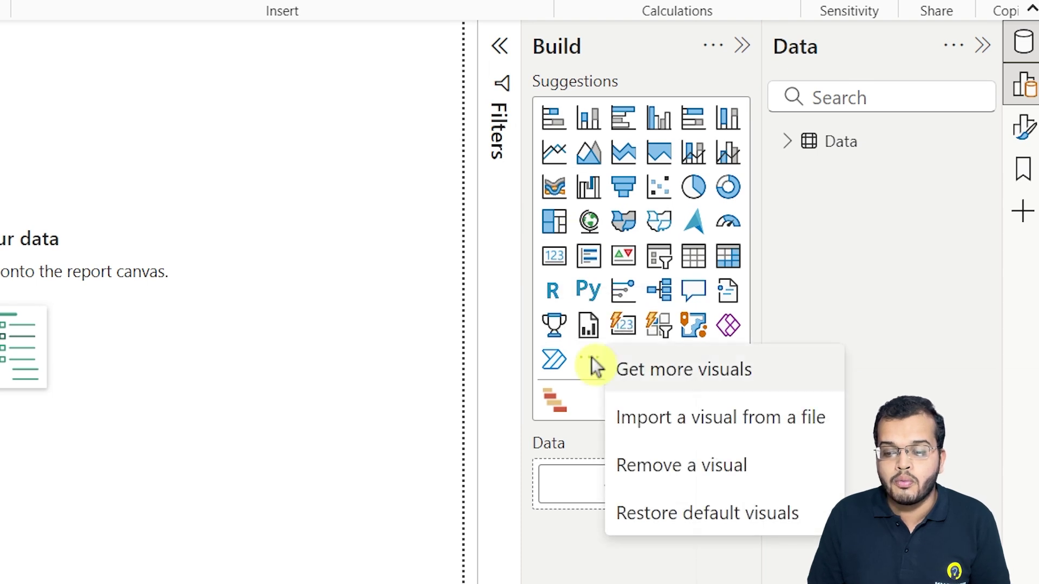
Step: Open Get more visuals and browse the marketplace listing sorted by popularity
left_click(681, 373)
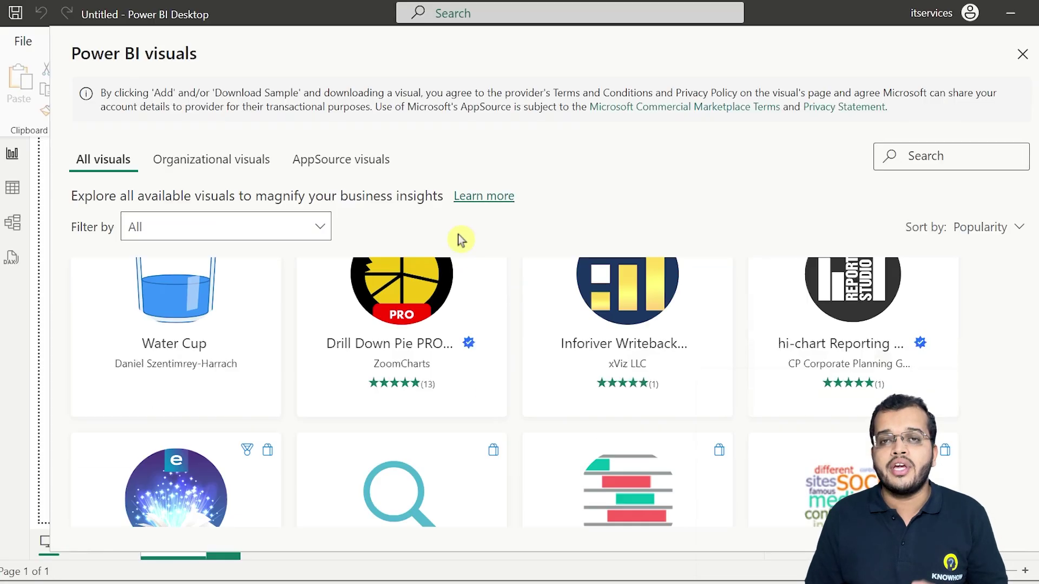
scroll(490, 329, "down", 2)
scroll(490, 328, "down", 5)
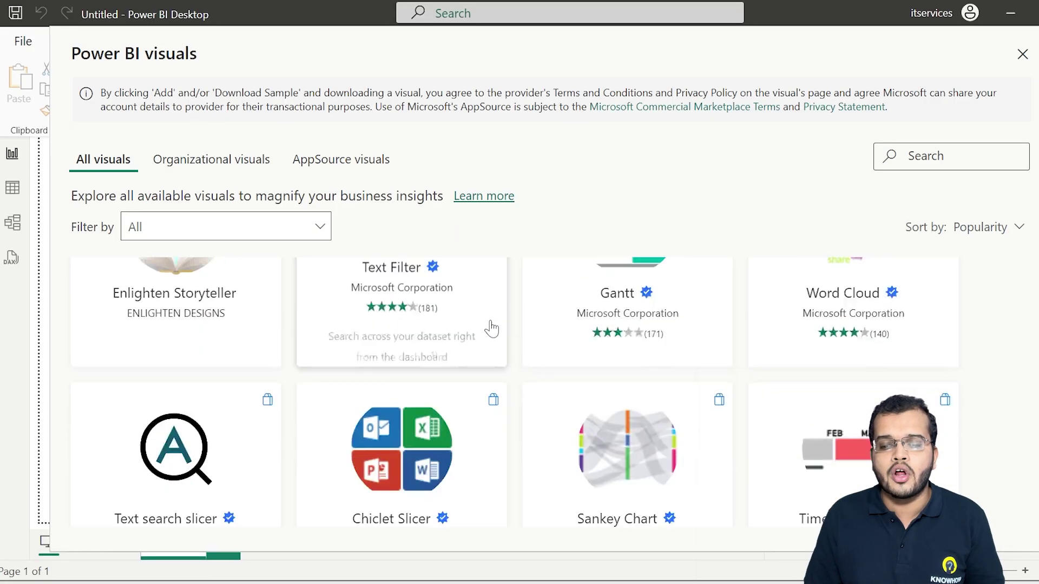
scroll(491, 329, "up", 6)
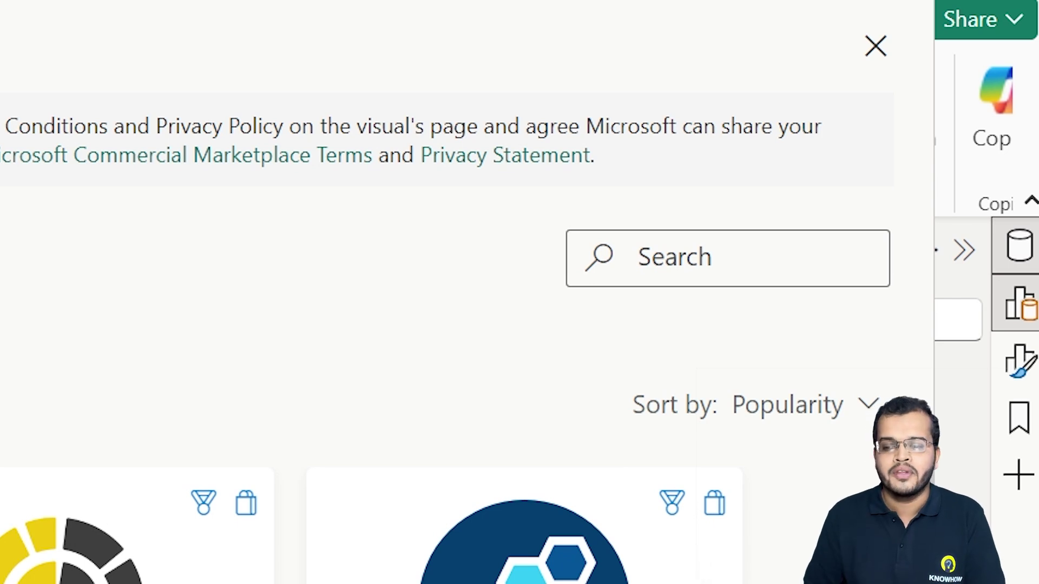
Step: Search the visuals marketplace for 'Gantt'
left_click(631, 256)
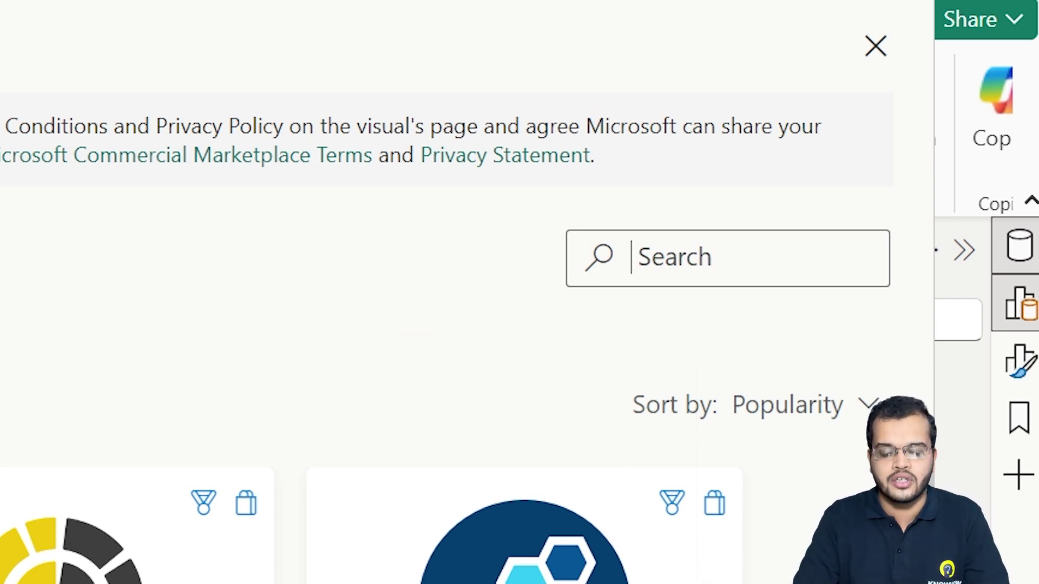
type("Gant")
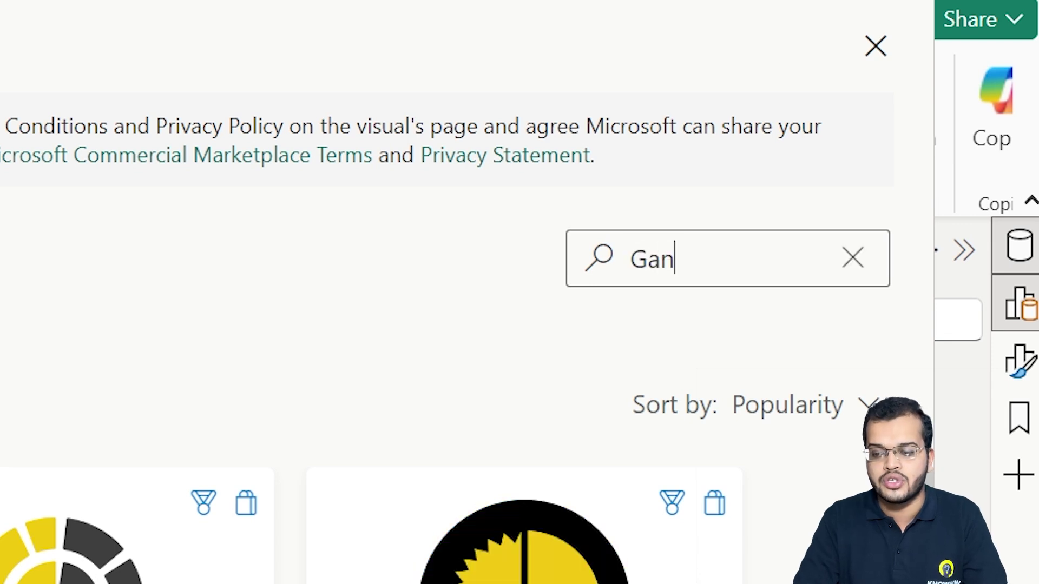
type("t")
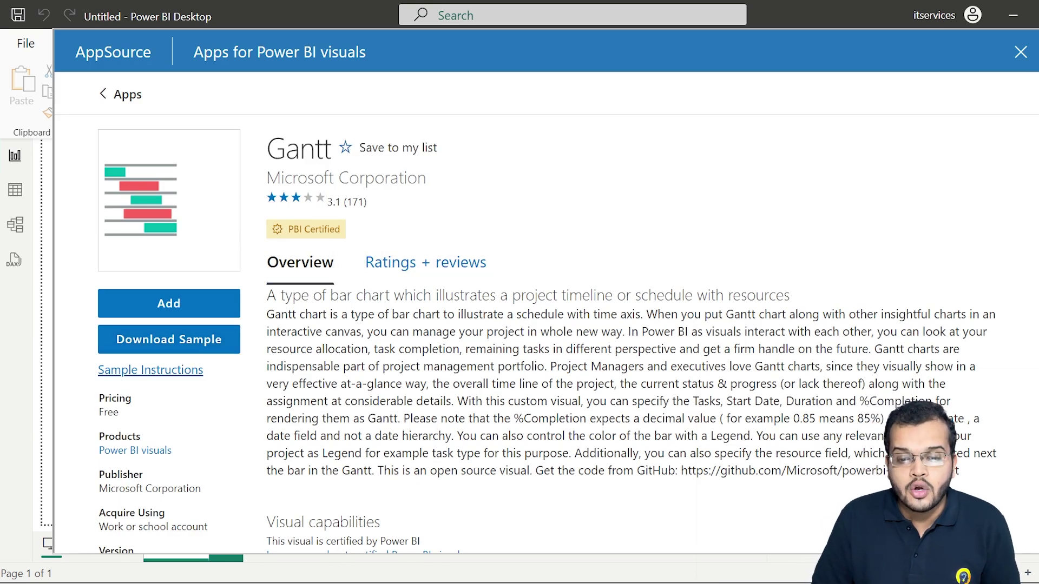
Step: Add Microsoft Corporation's Gantt visual to the report from its marketplace page
scroll(154, 459, "down", 3)
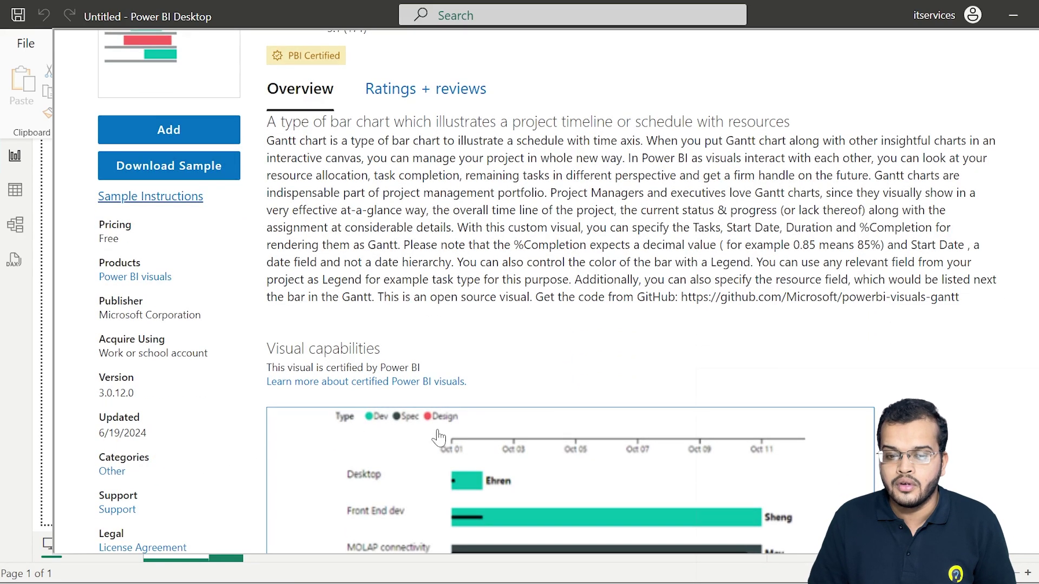
scroll(161, 431, "up", 3)
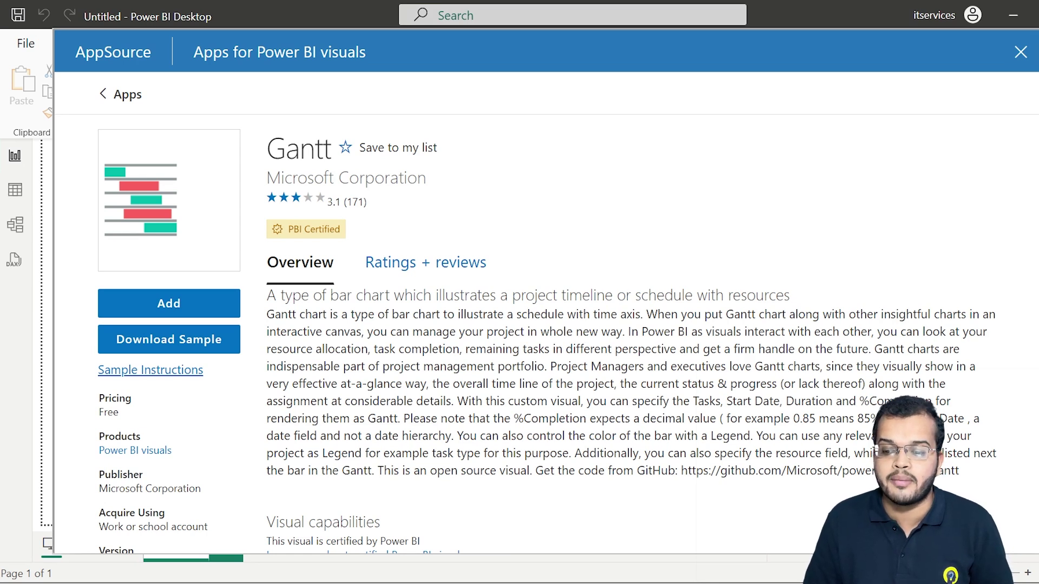
left_click(160, 308)
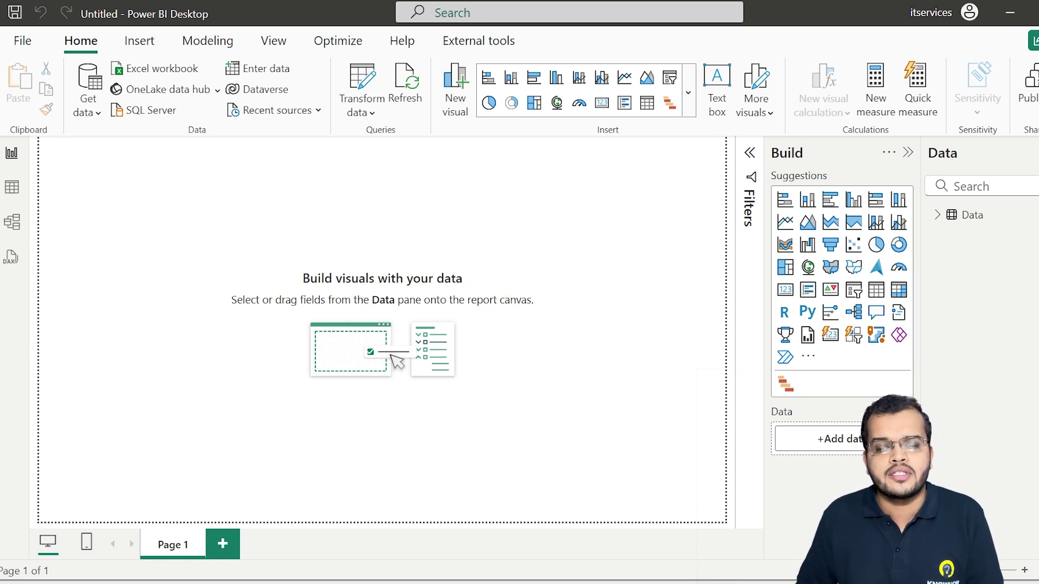
Step: Switch to Table view to show the Data table's 15 task rows
left_click(12, 190)
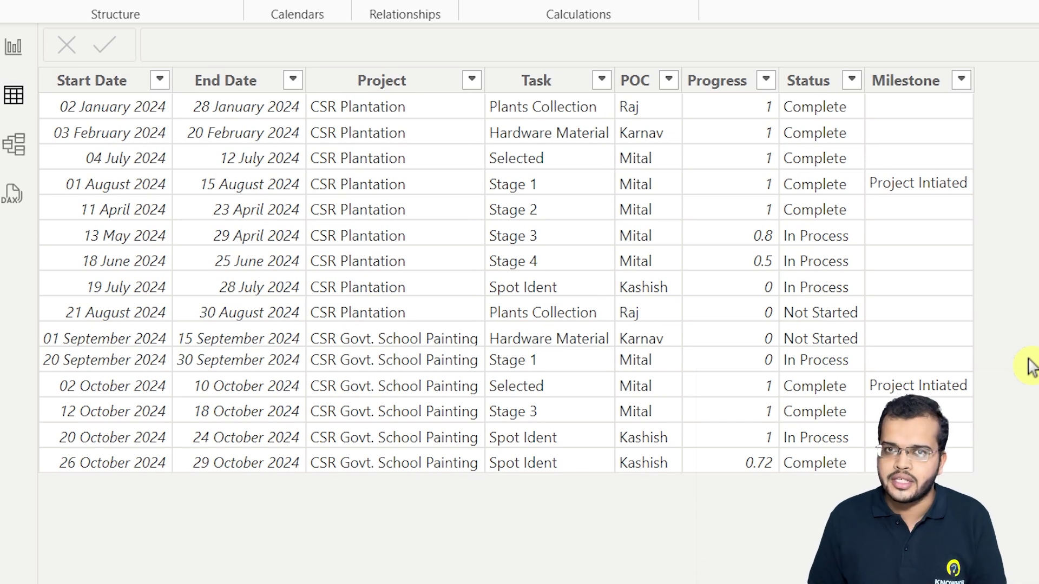
Step: Review the Project, End Date, Task, POC, Progress, Status and Milestone columns
left_click(413, 84)
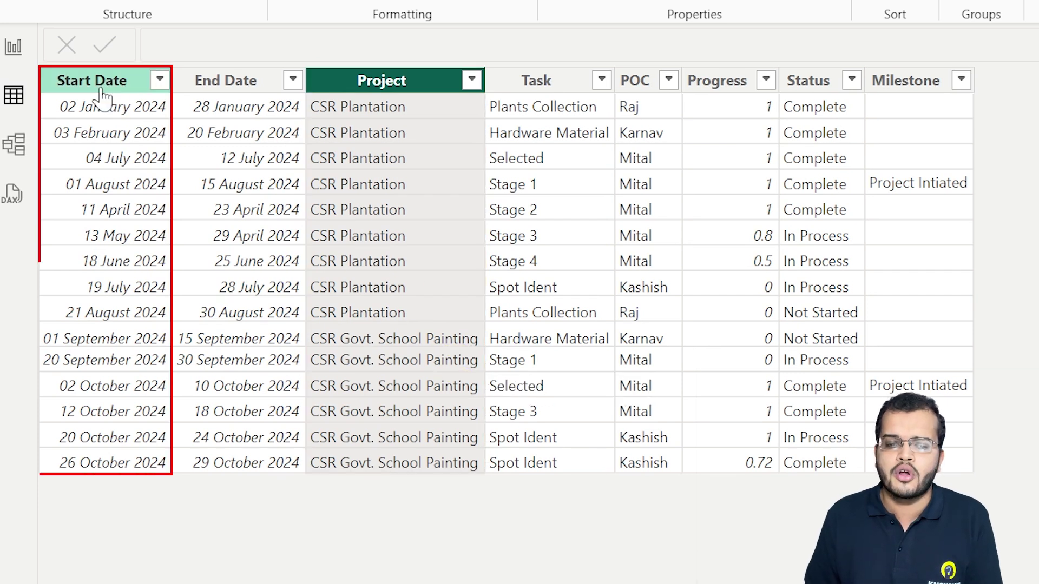
left_click(265, 83)
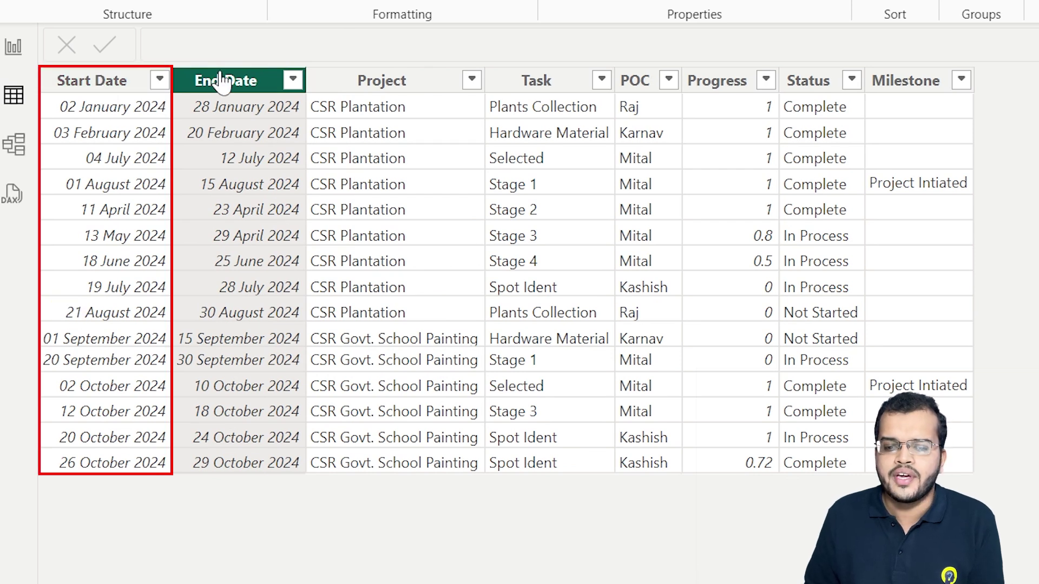
left_click(414, 90)
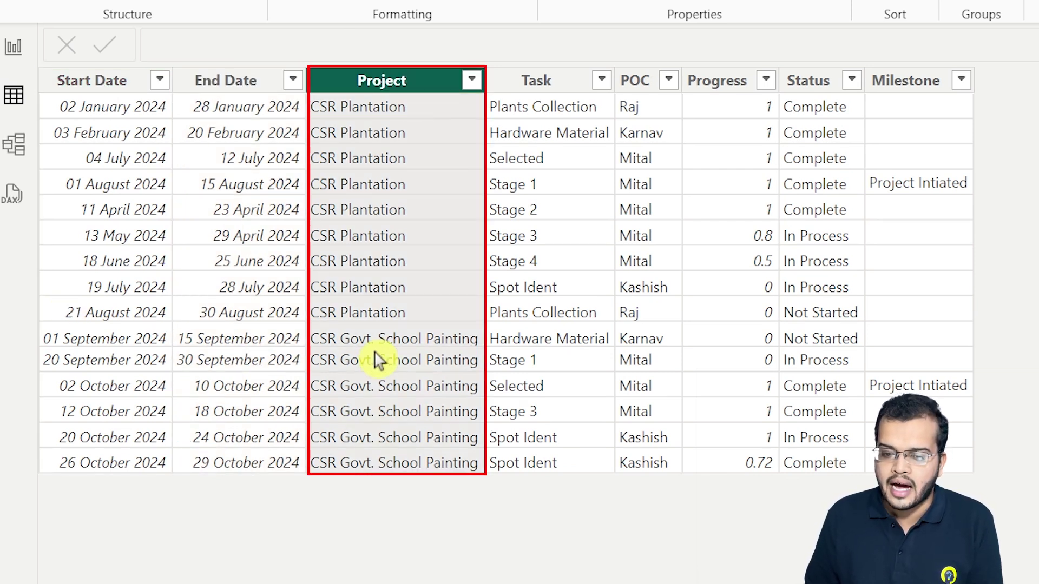
left_click(544, 80)
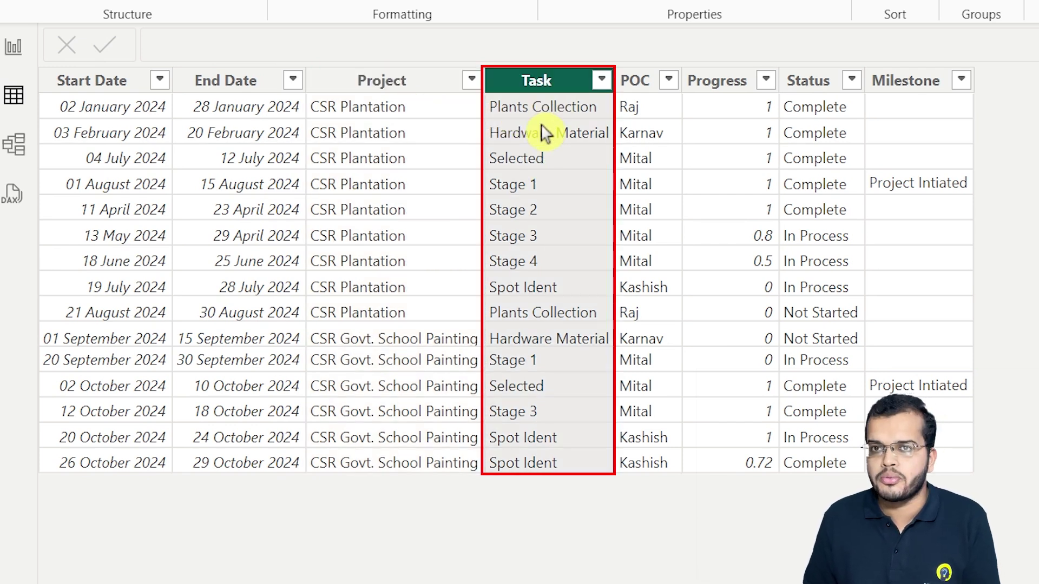
left_click(634, 82)
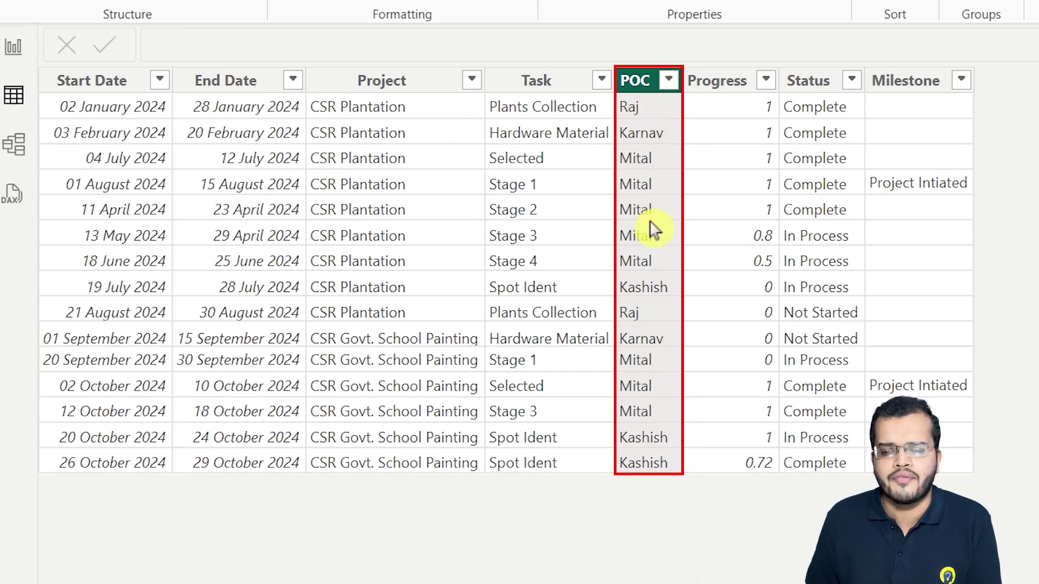
left_click(719, 80)
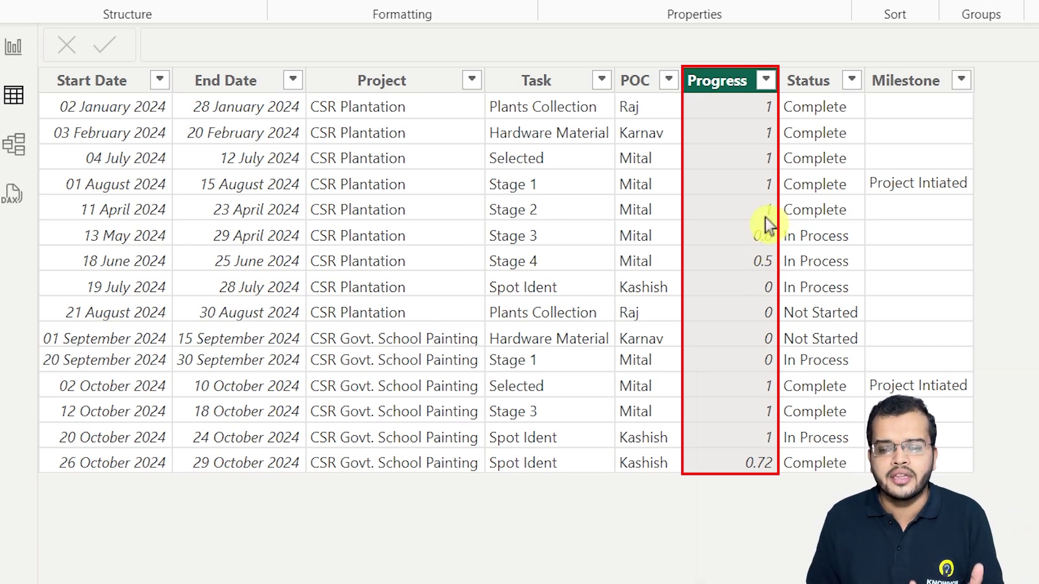
left_click(820, 84)
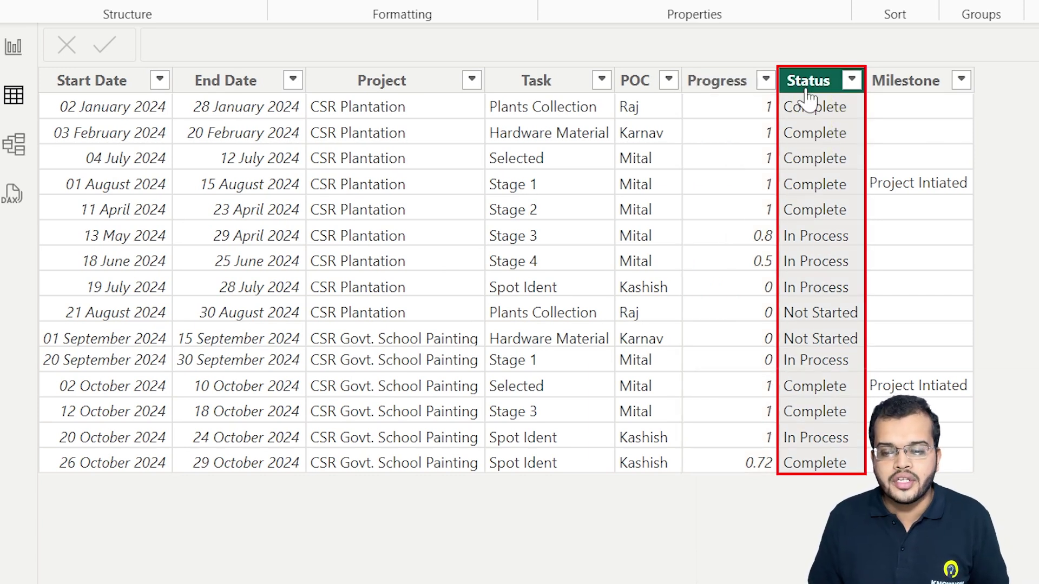
left_click(885, 92)
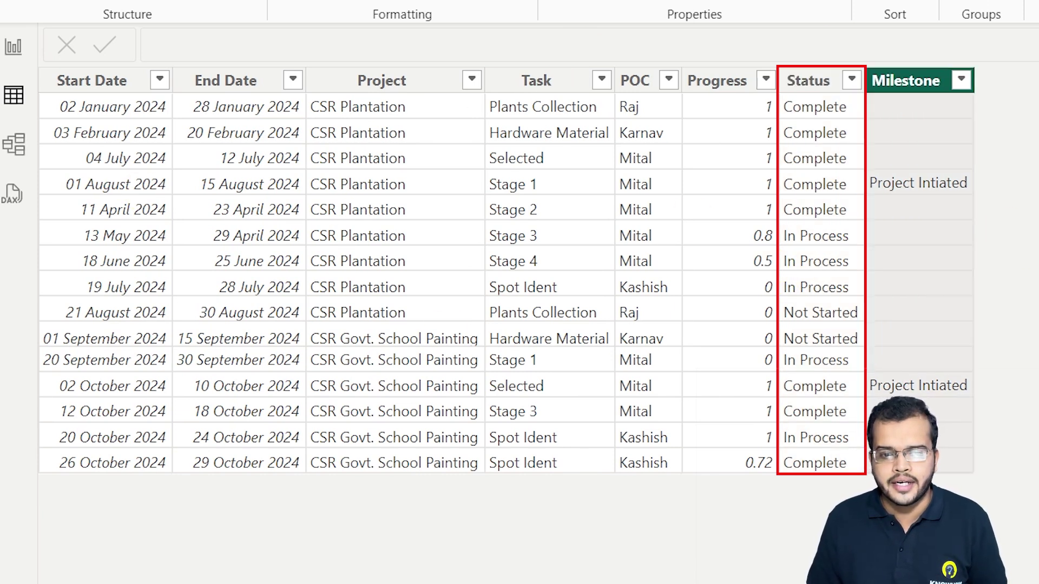
Step: Place a Gantt visual on Page 1, enlarge it across the canvas, and hide Filters
left_click(11, 50)
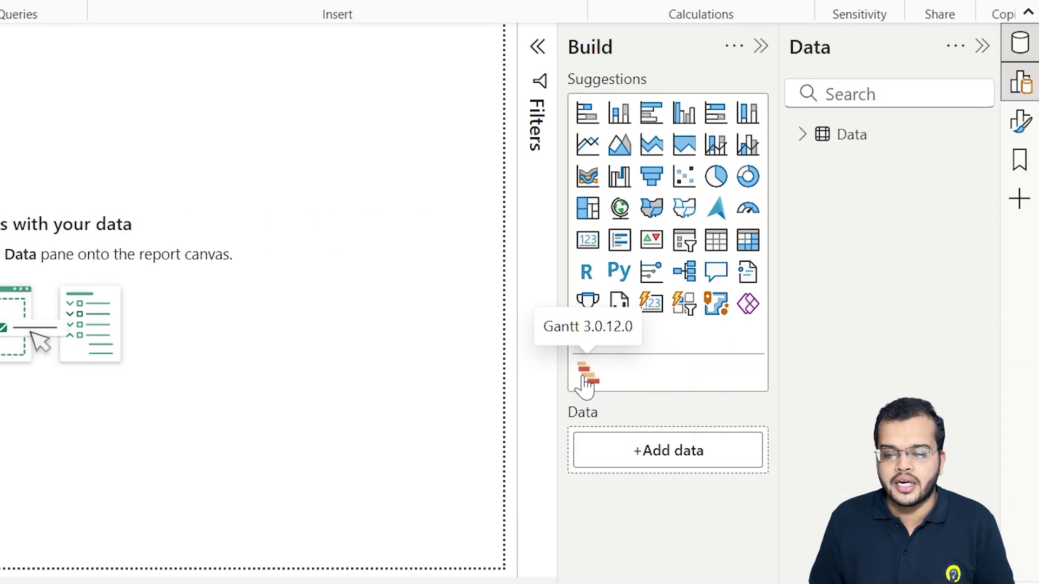
left_click(586, 386)
left_click(243, 303)
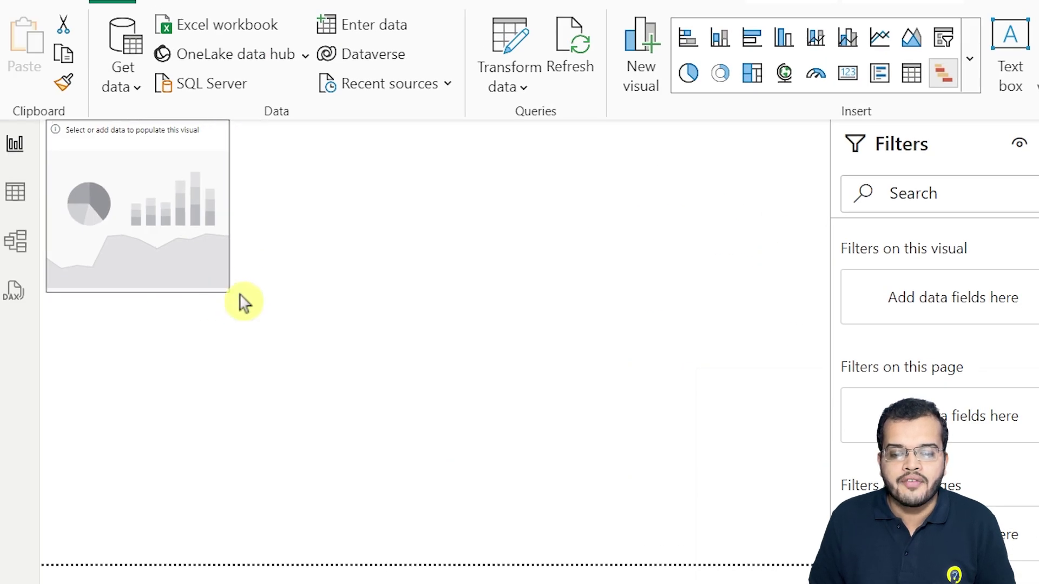
left_click_drag(240, 298, 820, 563)
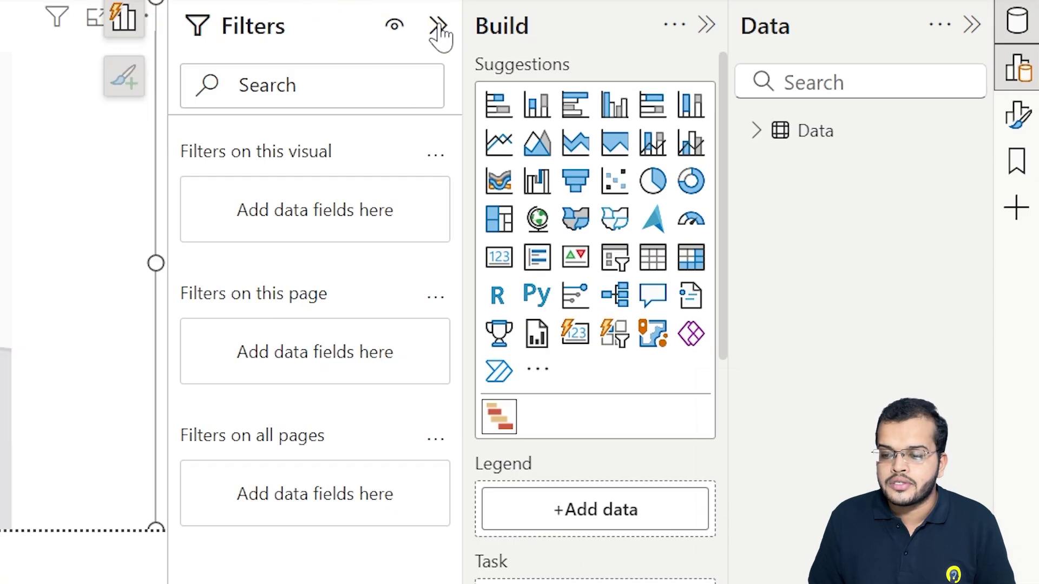
left_click(436, 32)
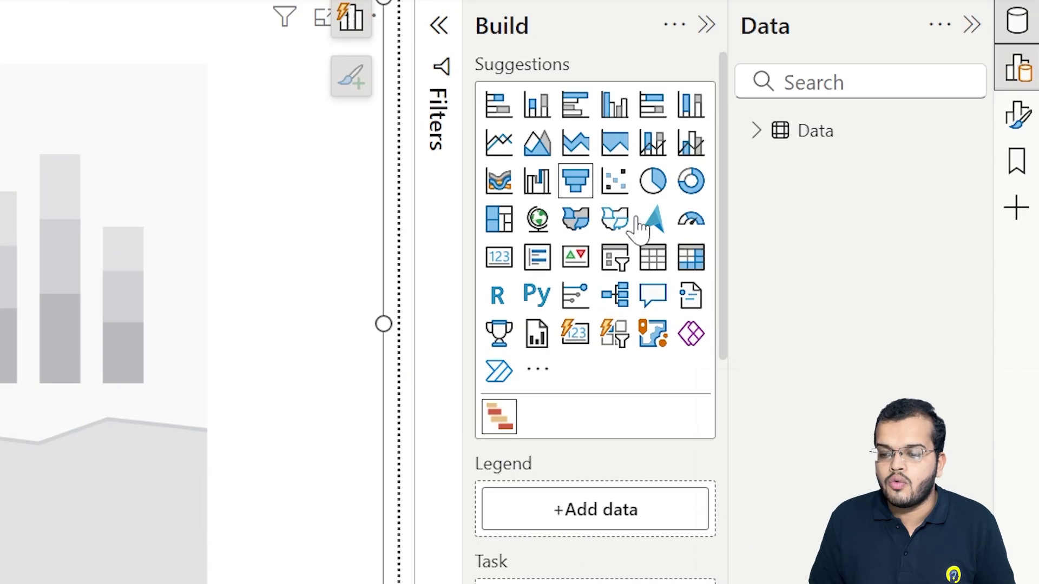
left_click(756, 136)
scroll(589, 464, "down", 8)
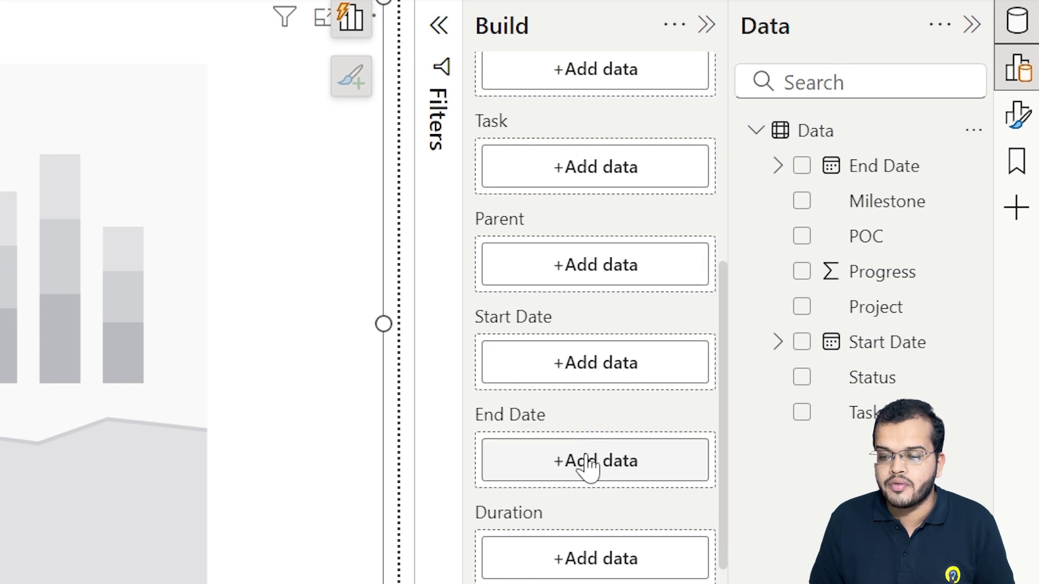
scroll(586, 441, "up", 3)
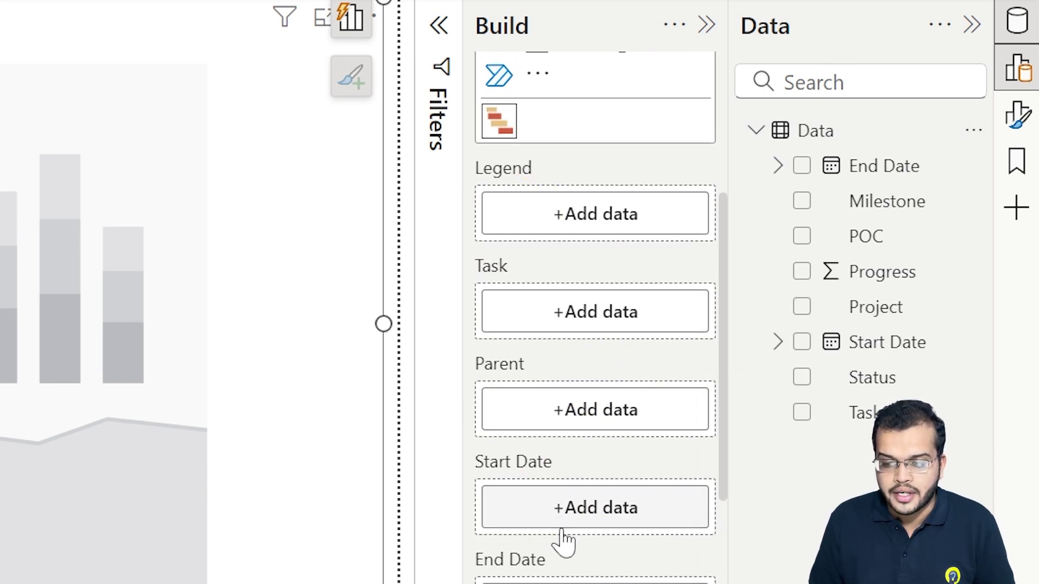
scroll(562, 534, "down", 3)
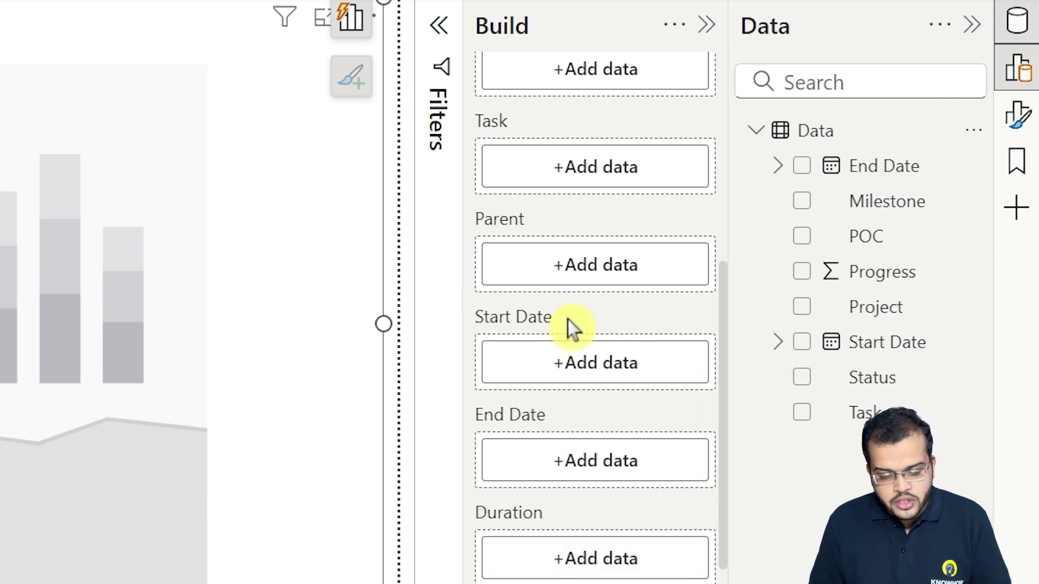
scroll(557, 316, "up", 3)
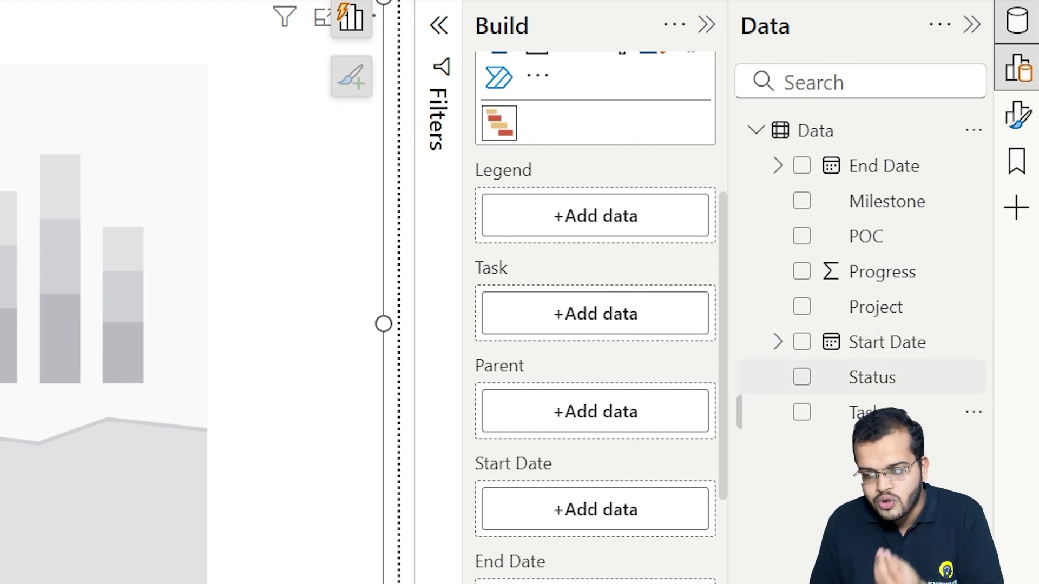
Step: Put the Task field in the Gantt's Task role so each task gets its own bar row
left_click_drag(844, 413, 600, 320)
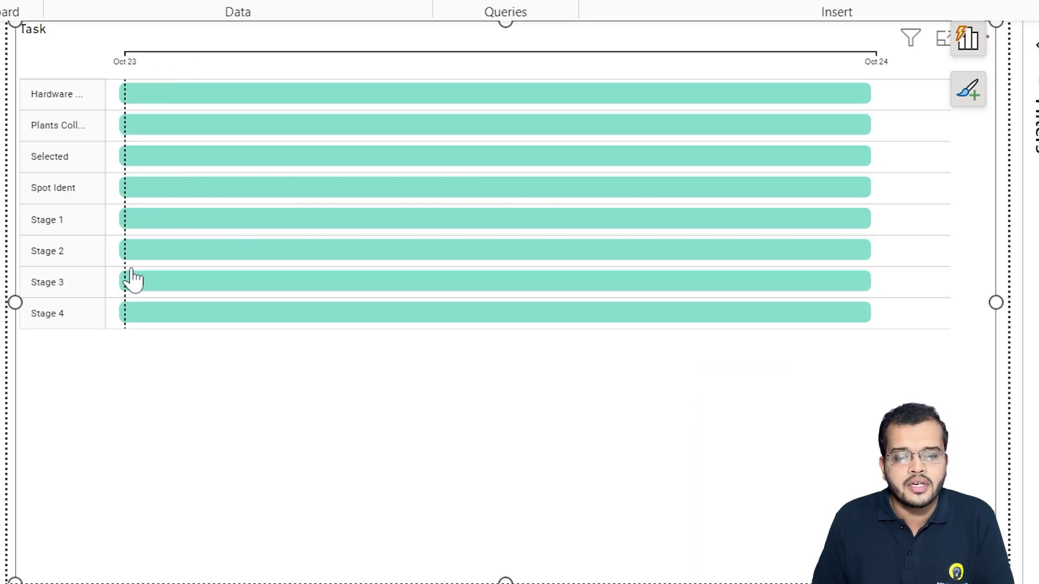
mouse_move(140, 288)
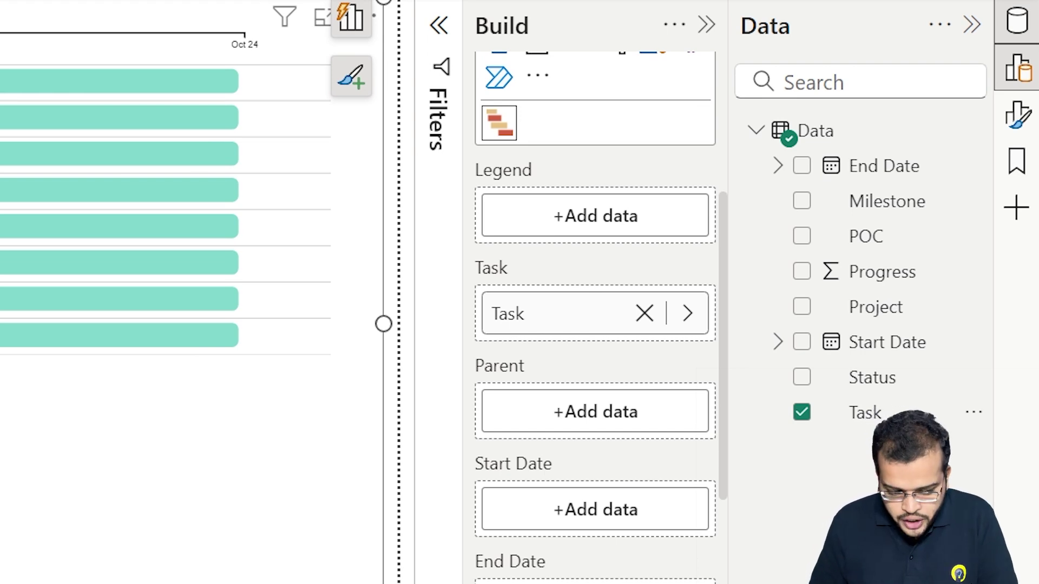
Step: Add Project to the Parent role, then collapse and re-expand the project groups
left_click_drag(869, 312, 609, 411)
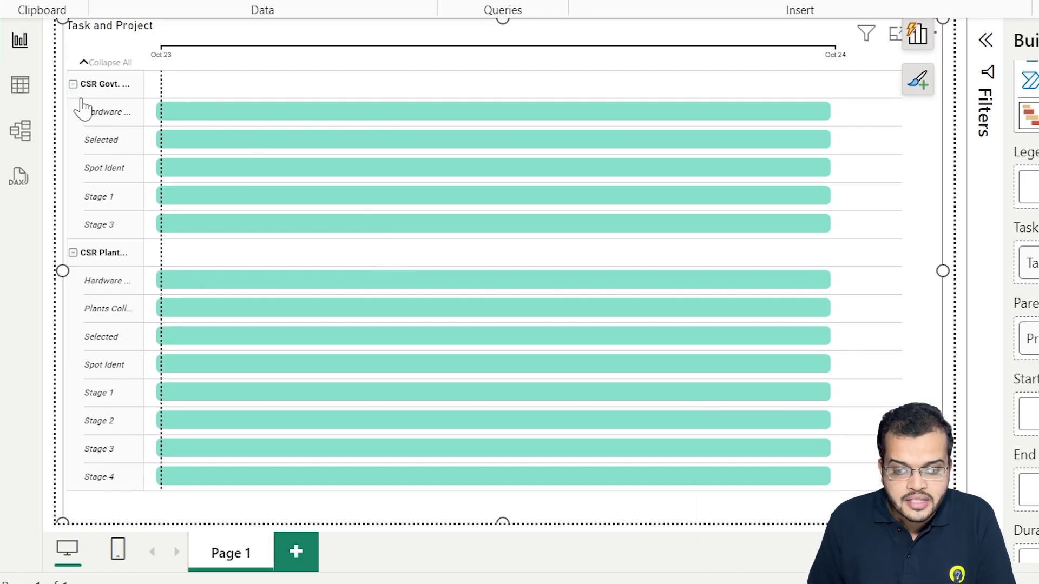
left_click(73, 85)
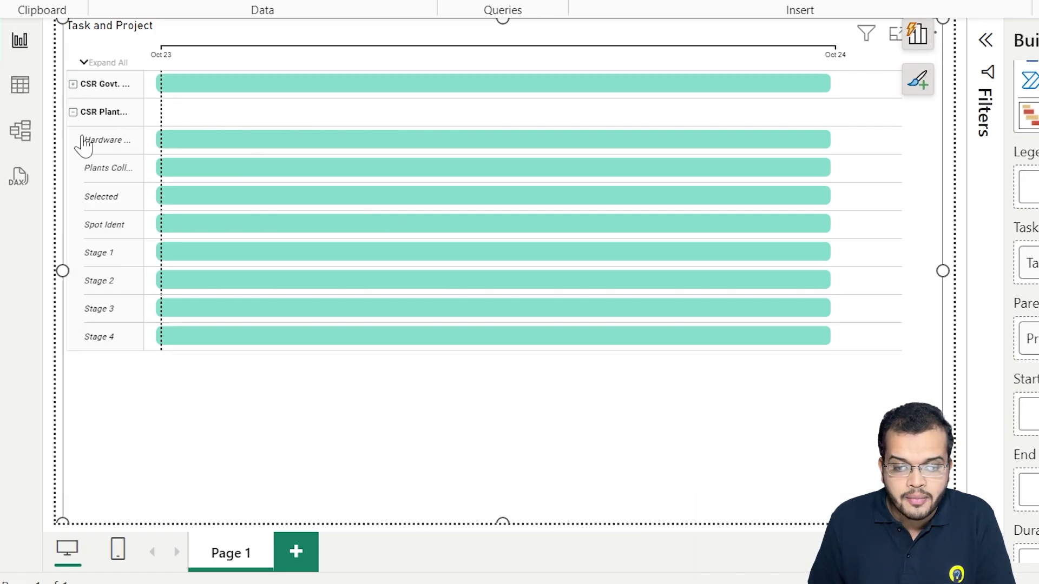
left_click(73, 112)
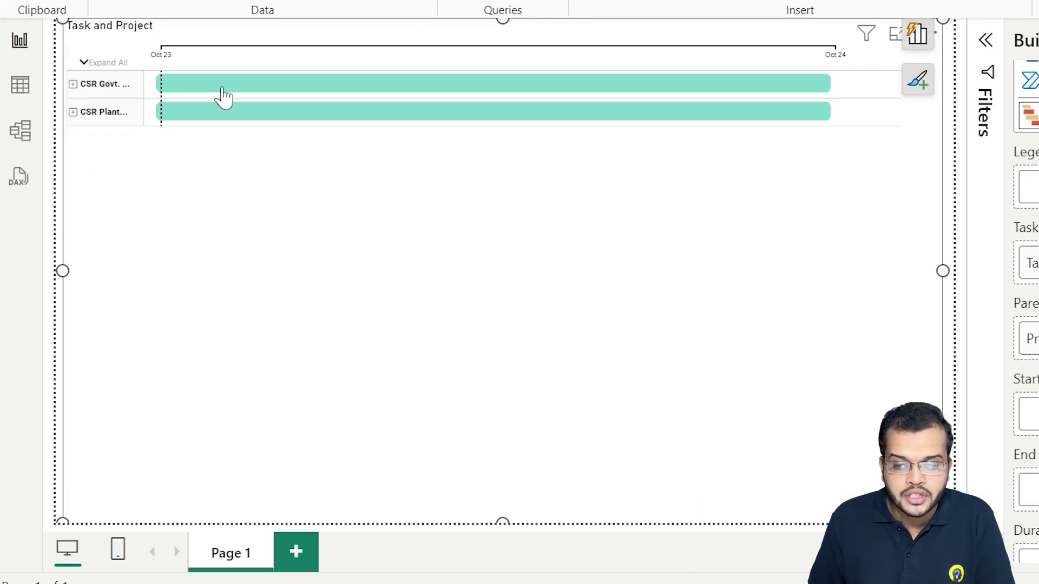
left_click(73, 112)
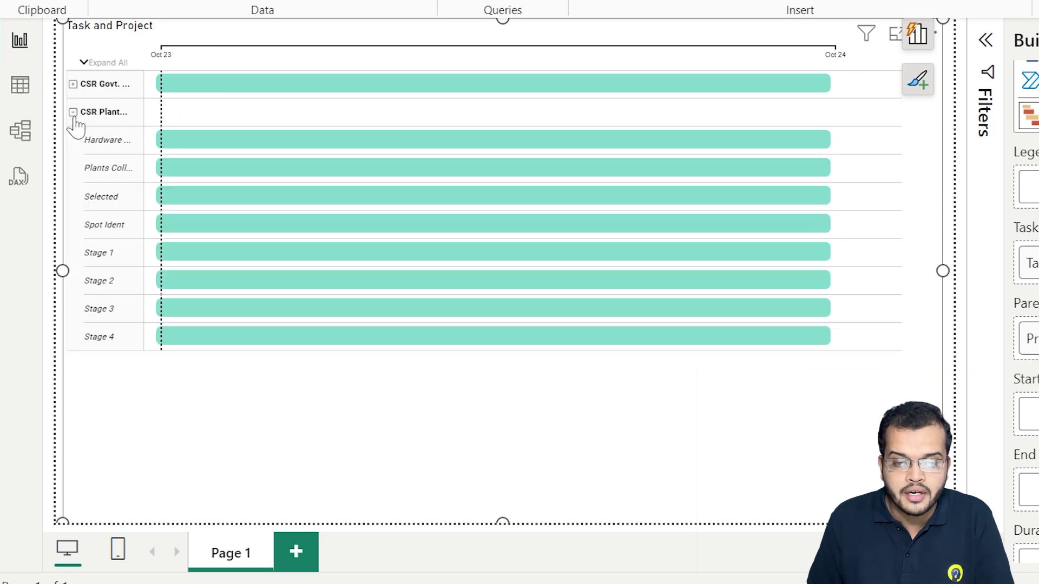
Step: Expand the first project and set Start Date and End Date as the bar date fields
left_click(72, 85)
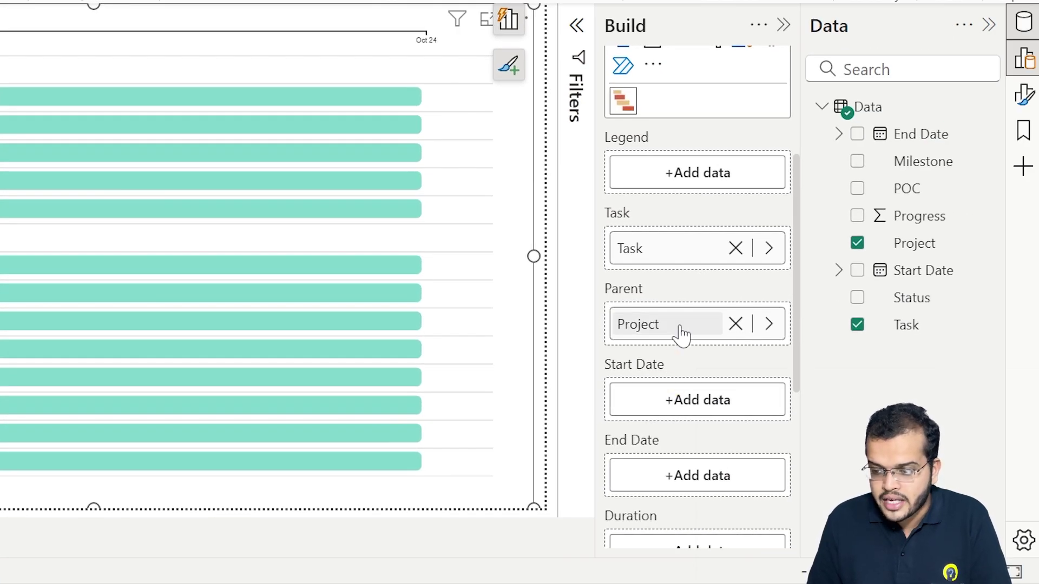
scroll(681, 330, "down", 4)
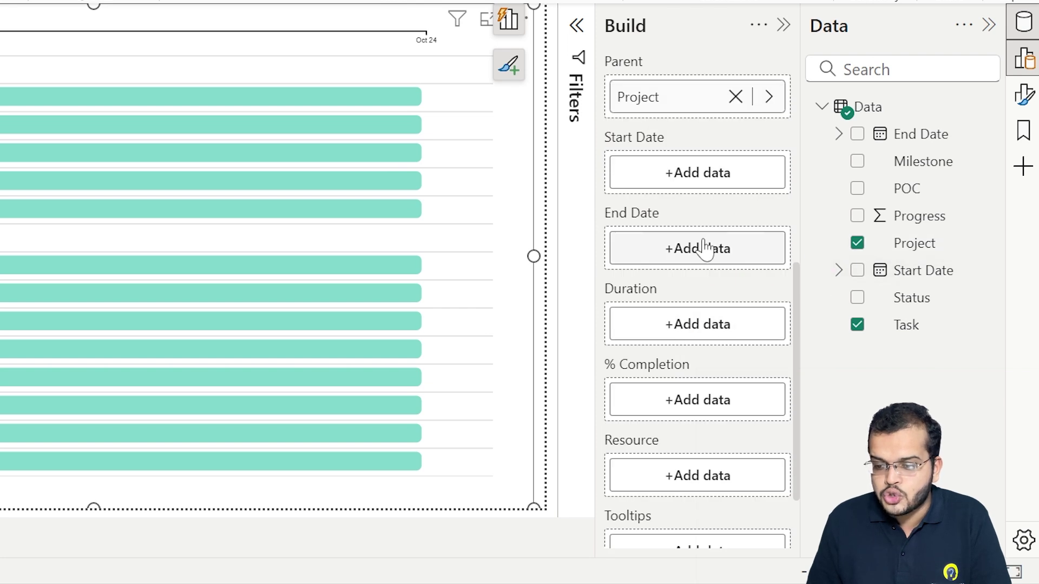
scroll(702, 246, "up", 3)
left_click_drag(918, 277, 698, 295)
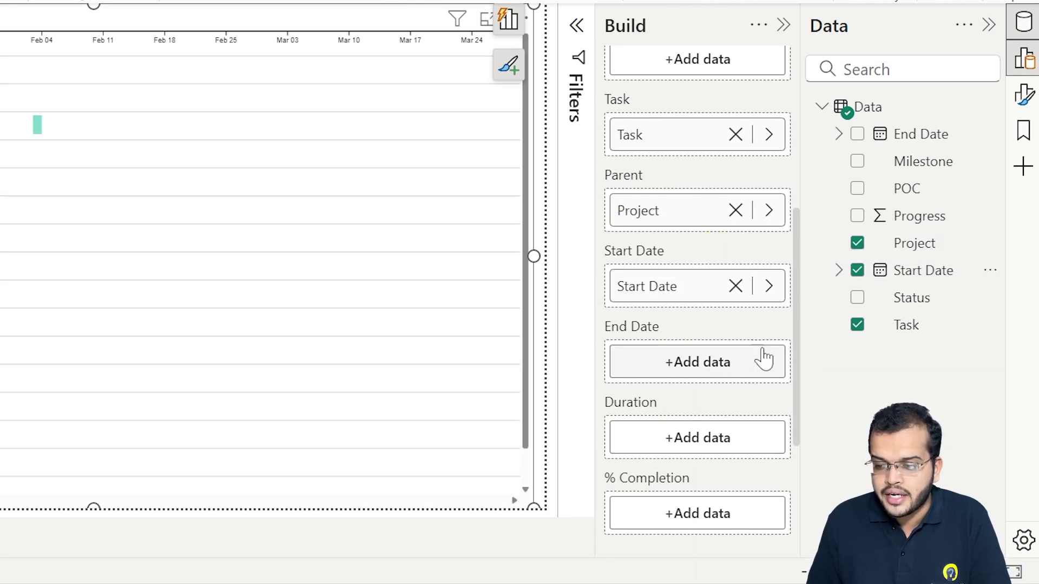
left_click_drag(898, 139, 700, 372)
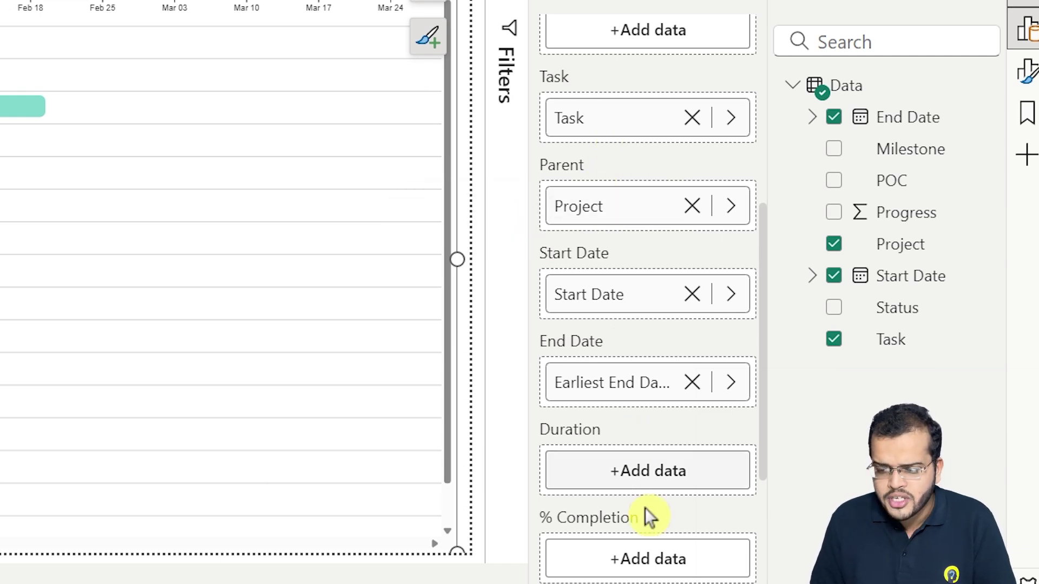
scroll(643, 522, "down", 3)
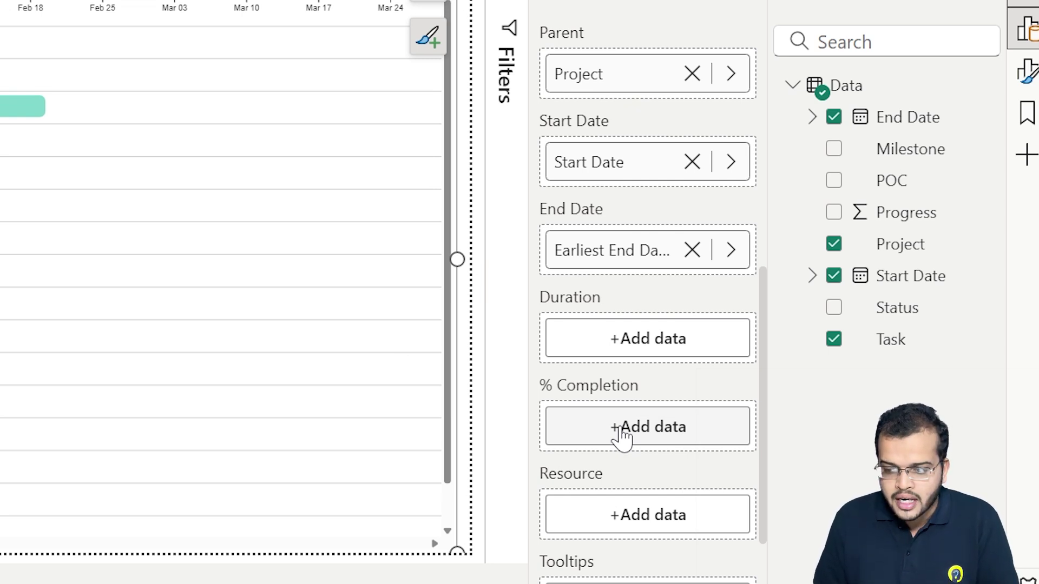
Step: Add Progress as % Completion and POC as Resource, then scroll the chart timeline
left_click_drag(895, 221, 641, 433)
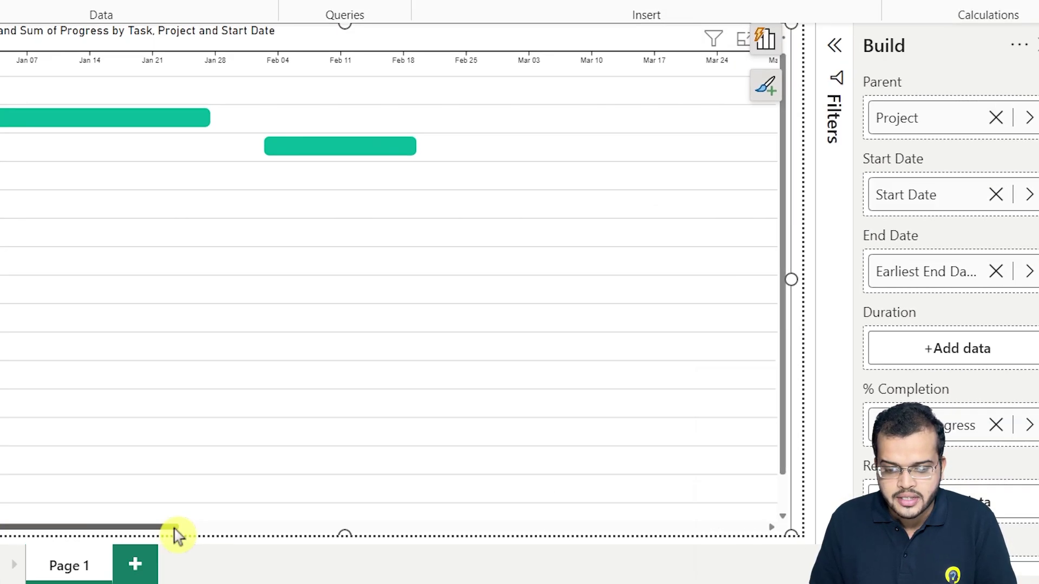
left_click_drag(177, 535, 704, 525)
left_click_drag(822, 520, 249, 525)
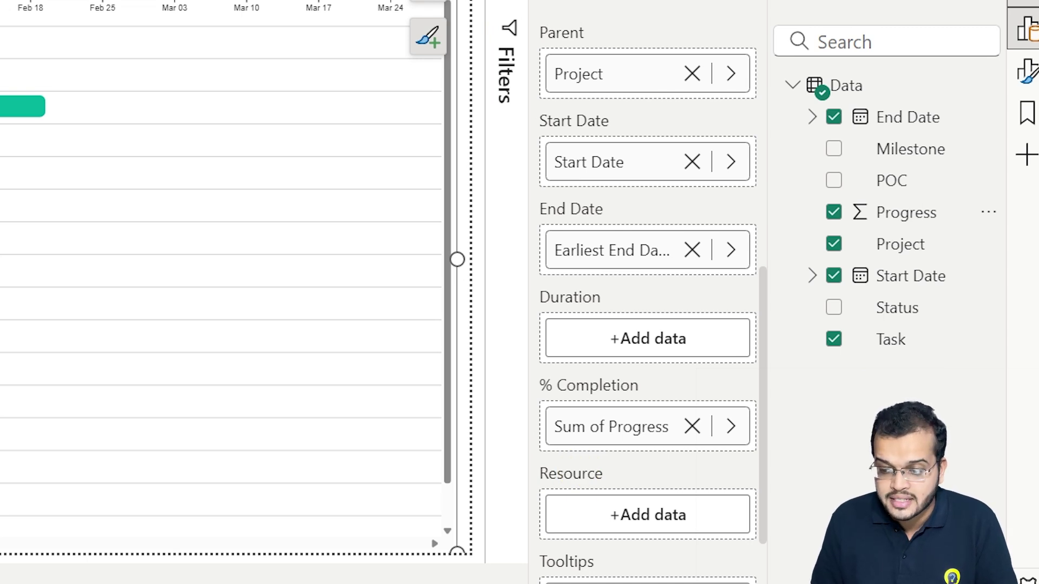
scroll(579, 476, "down", 3)
scroll(596, 417, "up", 3)
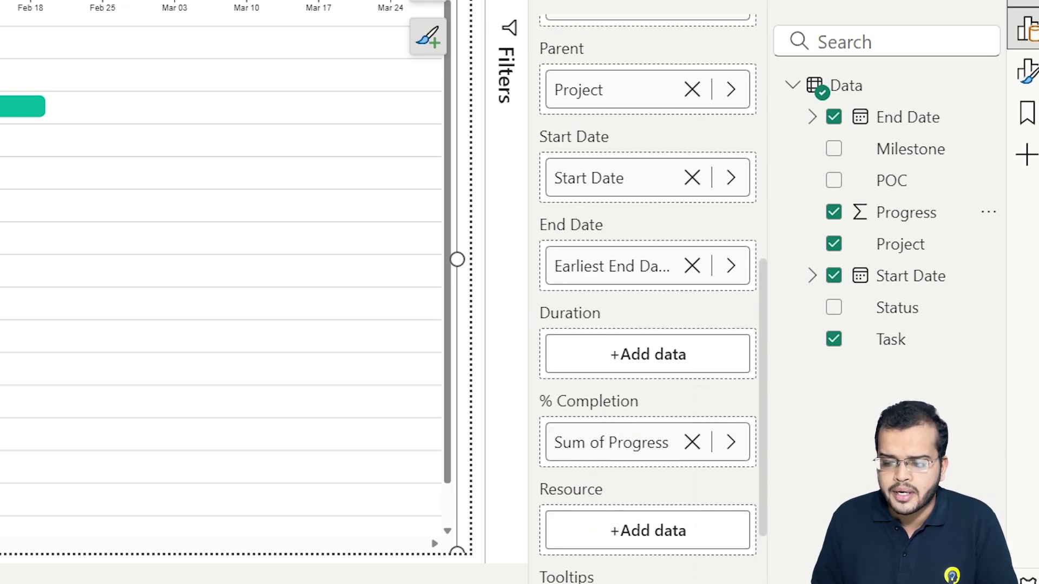
left_click_drag(585, 463, 590, 527)
scroll(689, 408, "down", 3)
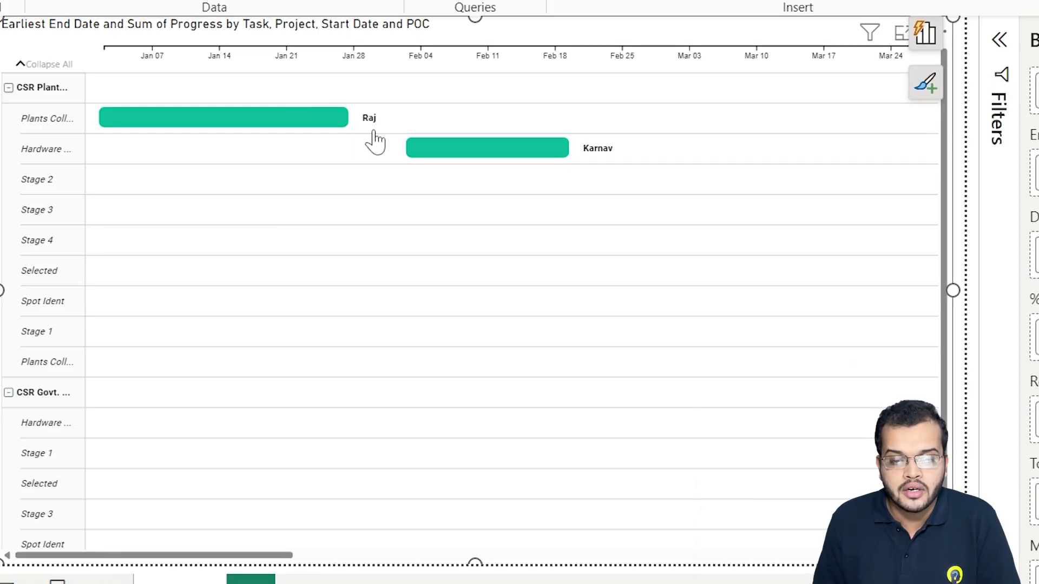
left_click(264, 555)
Step: Put Status in the Gantt's Legend so bars show Complete, In progress and Not started
left_click_drag(265, 556, 168, 519)
scroll(628, 413, "up", 10)
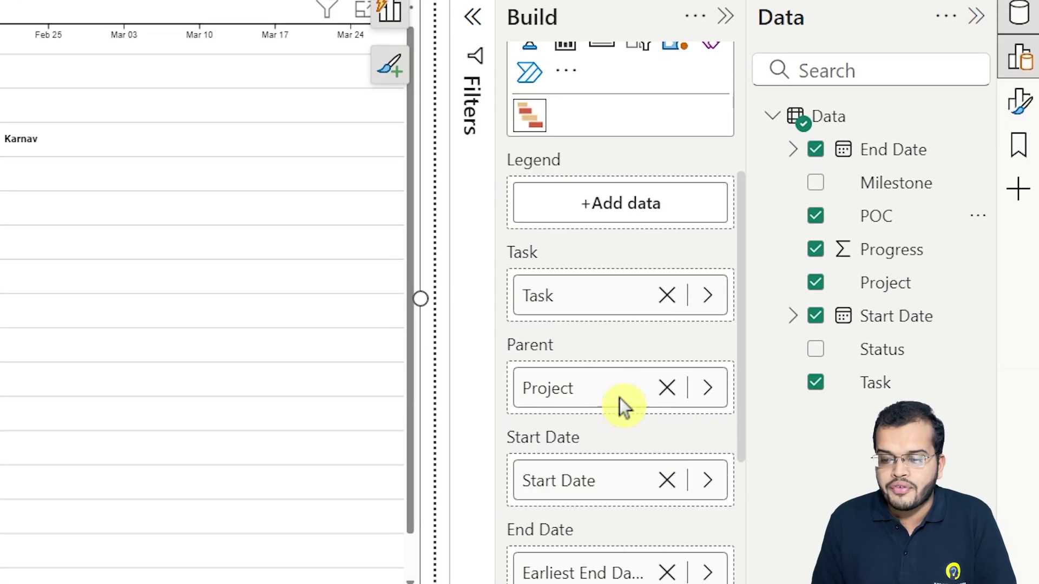
scroll(599, 355, "down", 3)
scroll(600, 355, "up", 3)
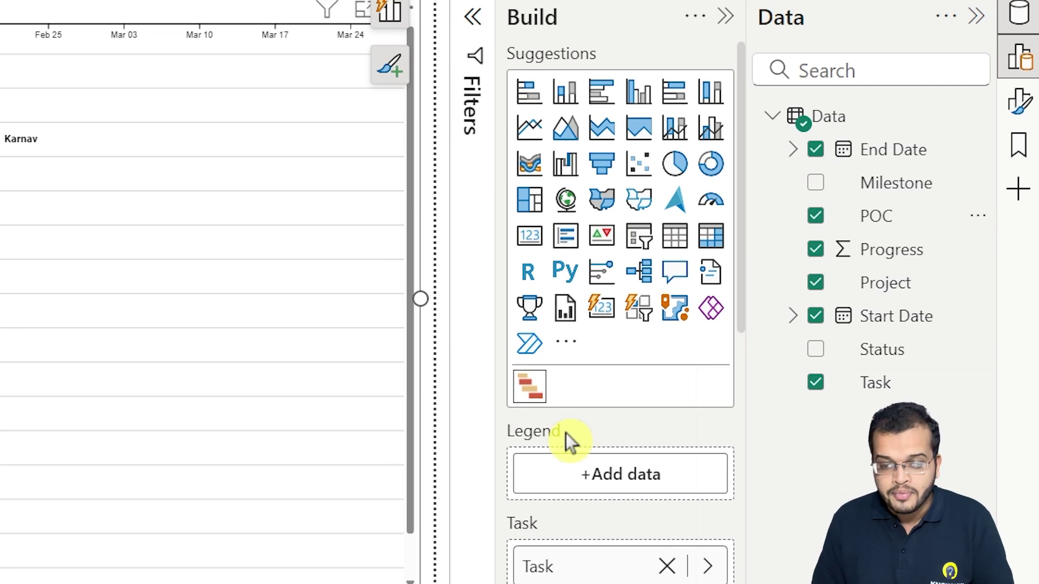
left_click_drag(871, 357, 608, 484)
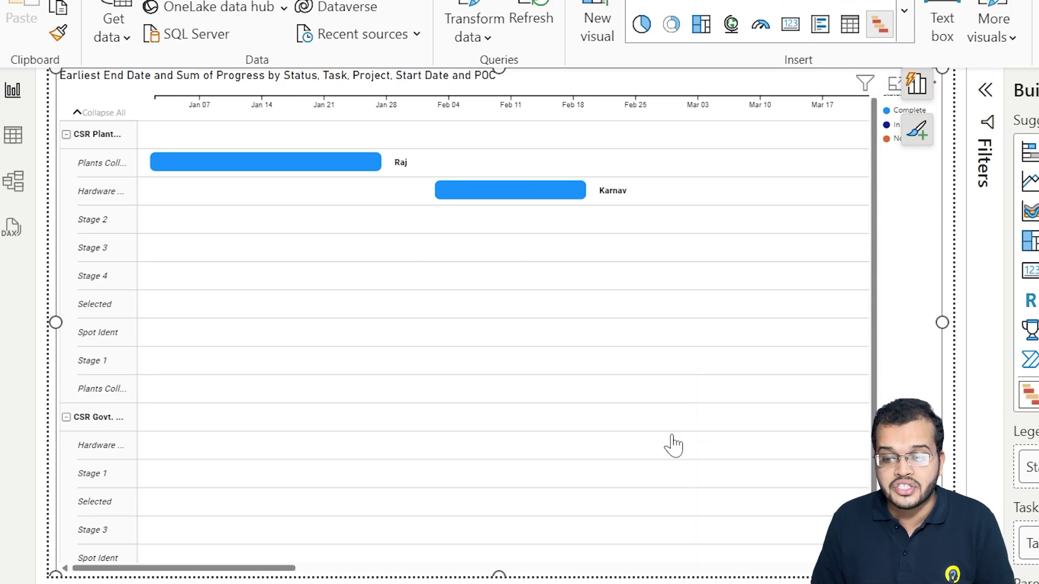
left_click_drag(281, 568, 344, 573)
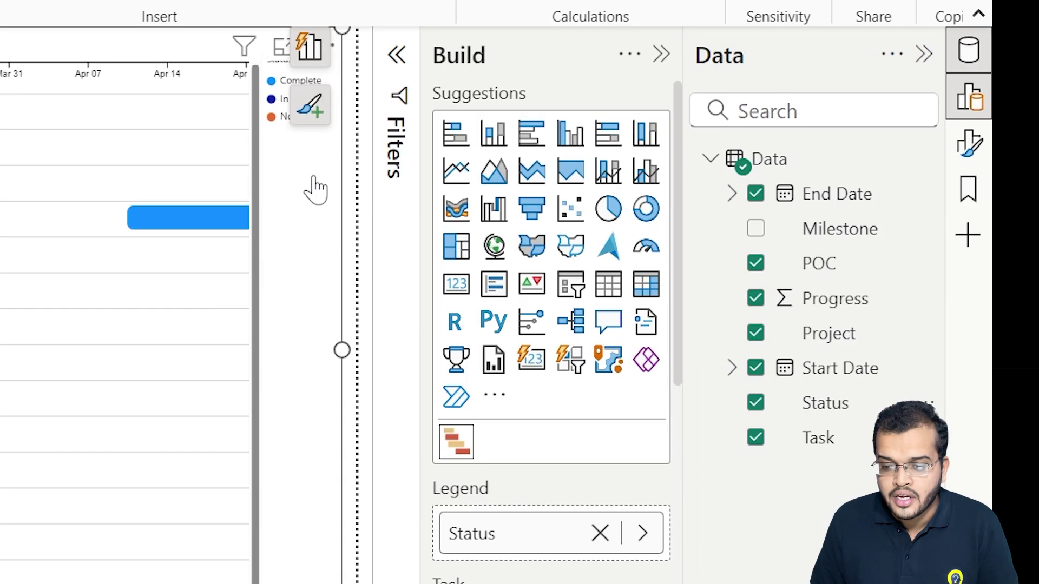
left_click(351, 167)
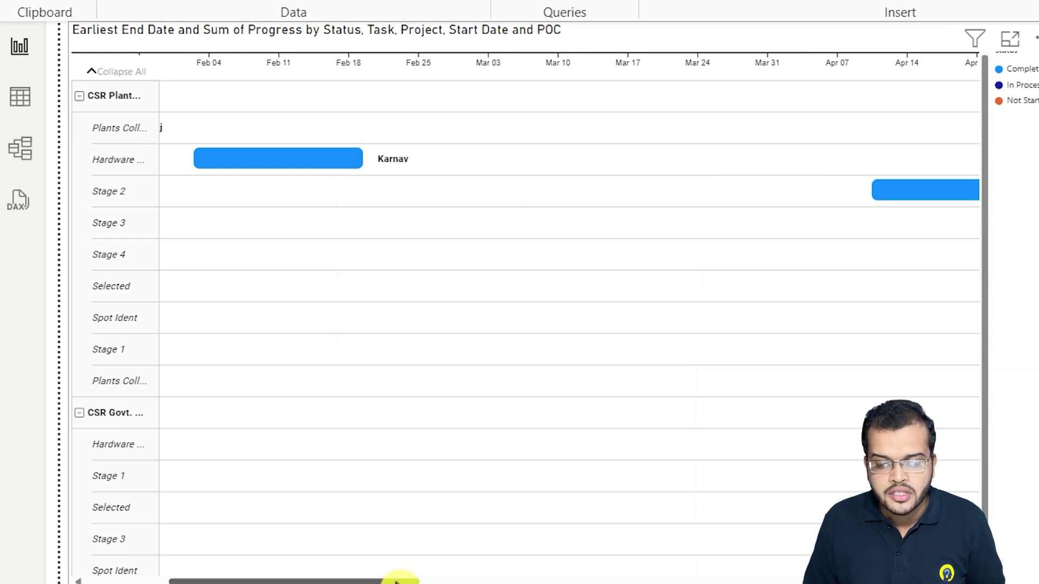
left_click_drag(399, 579, 316, 580)
mouse_move(360, 132)
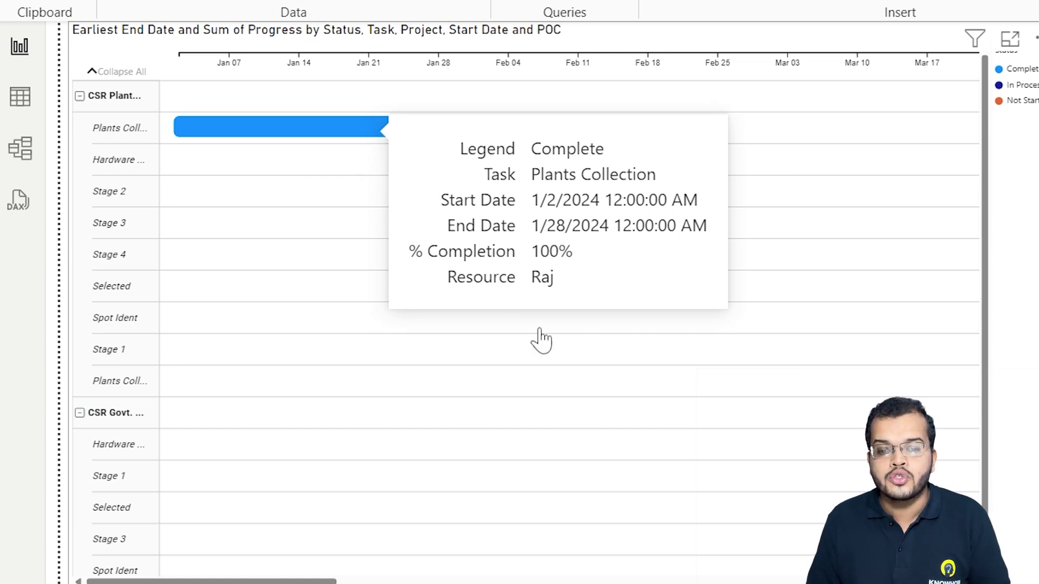
left_click_drag(322, 579, 961, 580)
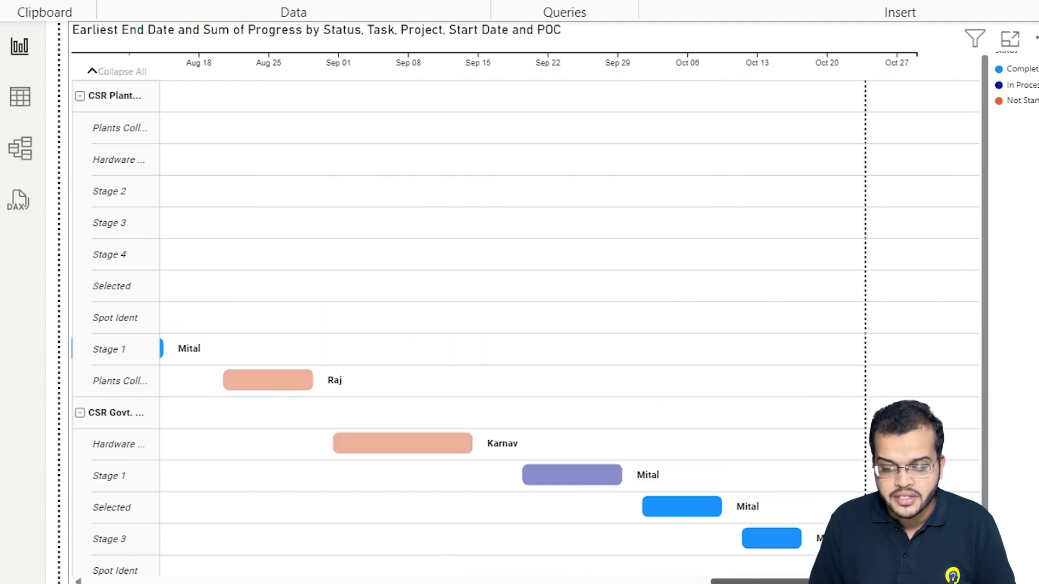
scroll(541, 324, "down", 1)
scroll(525, 129, "left", 10)
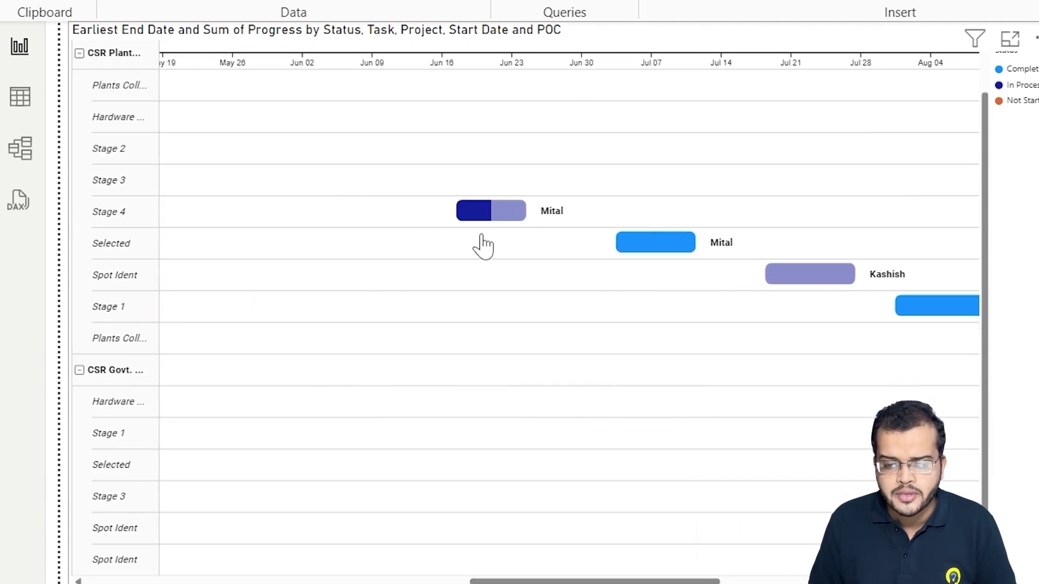
mouse_move(478, 216)
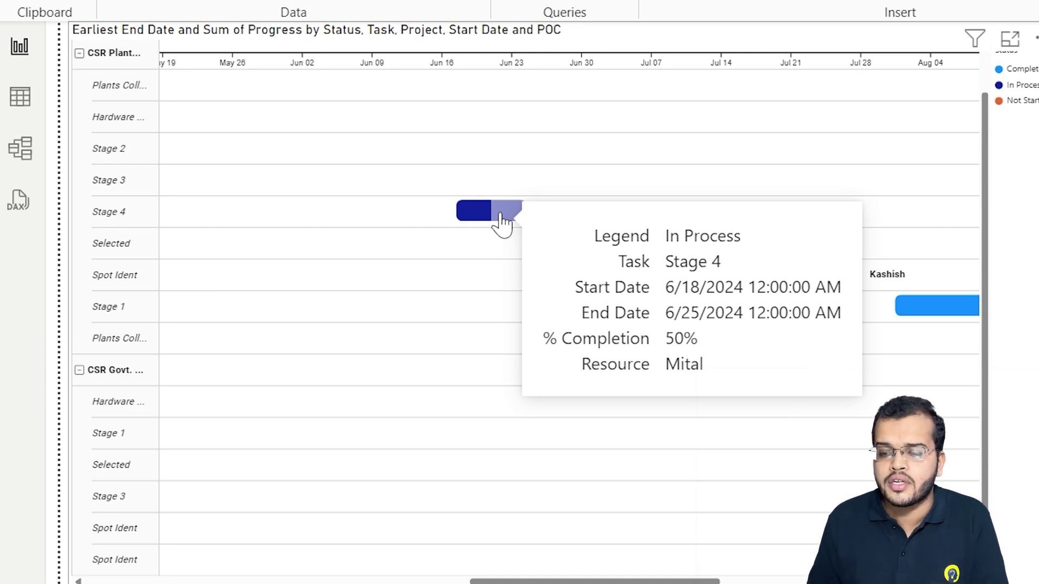
left_click(495, 581)
left_click_drag(494, 581, 108, 580)
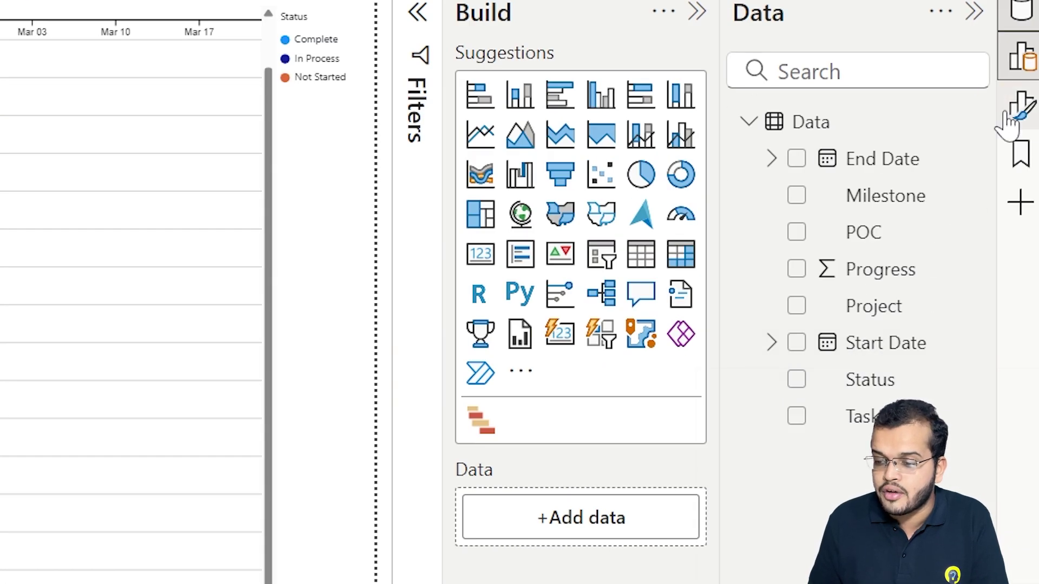
Step: Open the Format pane for the Gantt visual and expand its General settings
left_click(1020, 106)
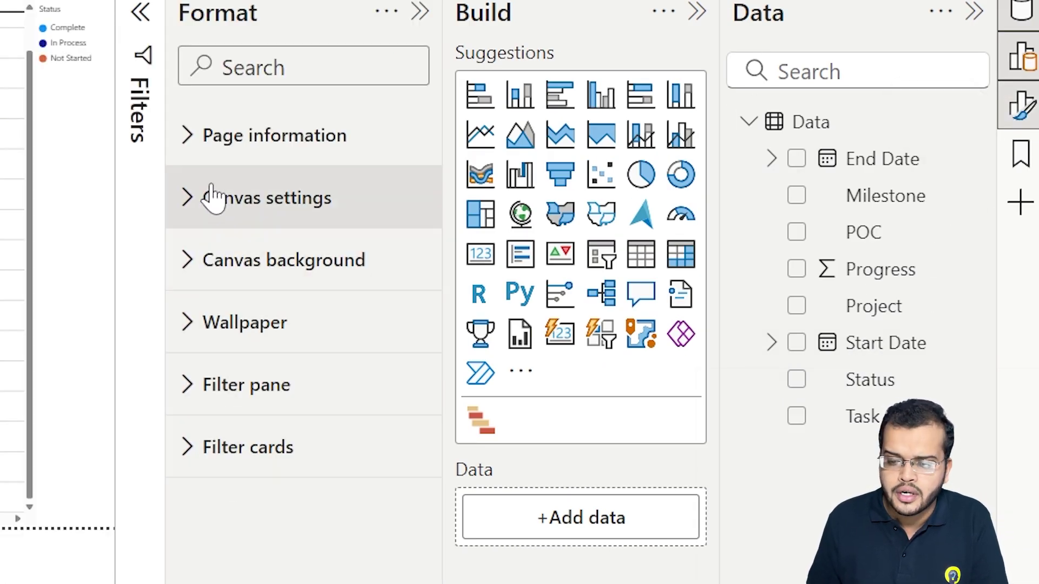
left_click(63, 237)
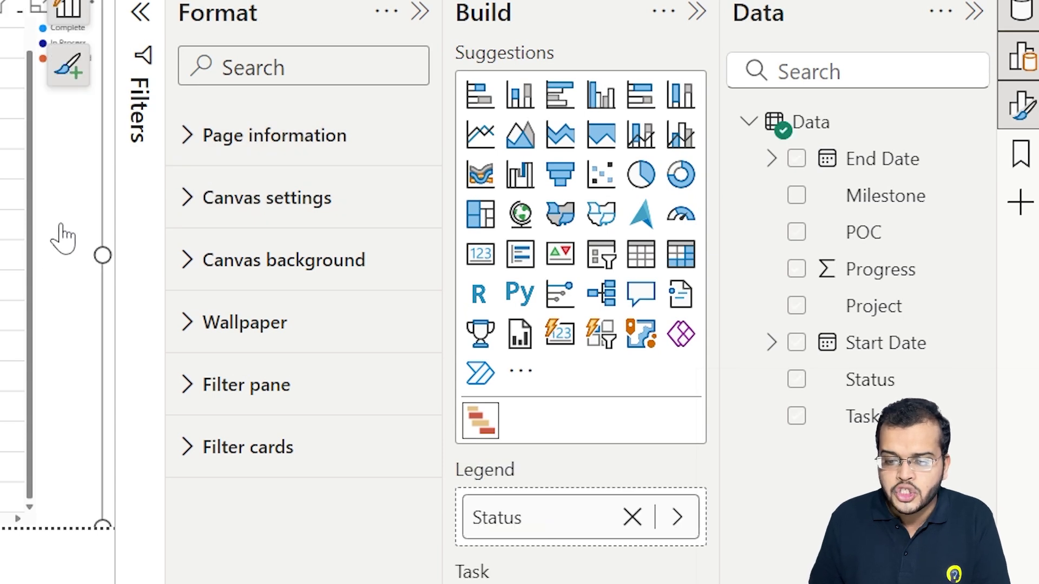
scroll(232, 284, "down", 2)
scroll(232, 283, "up", 2)
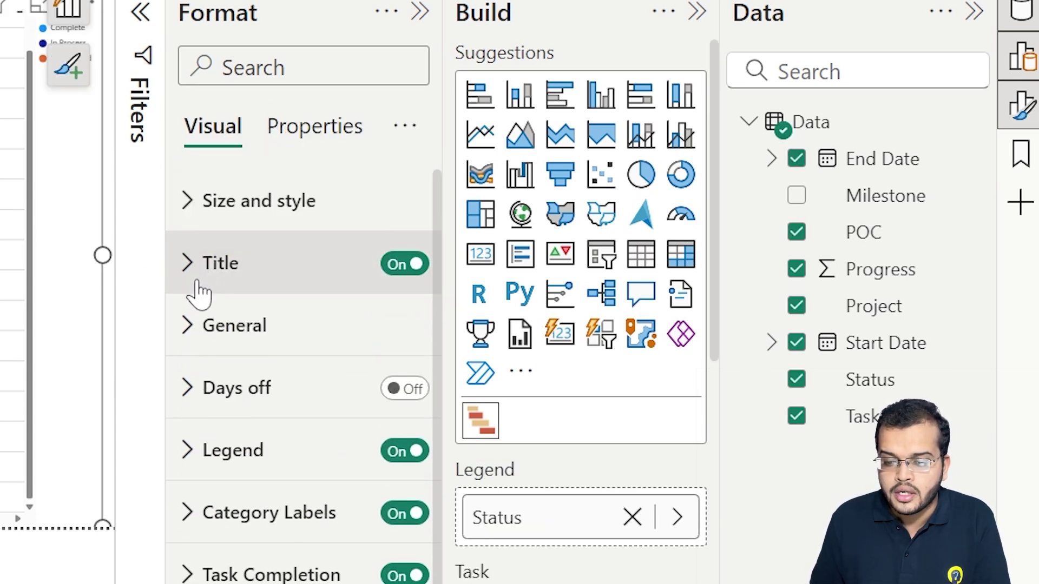
left_click(197, 327)
scroll(200, 333, "down", 5)
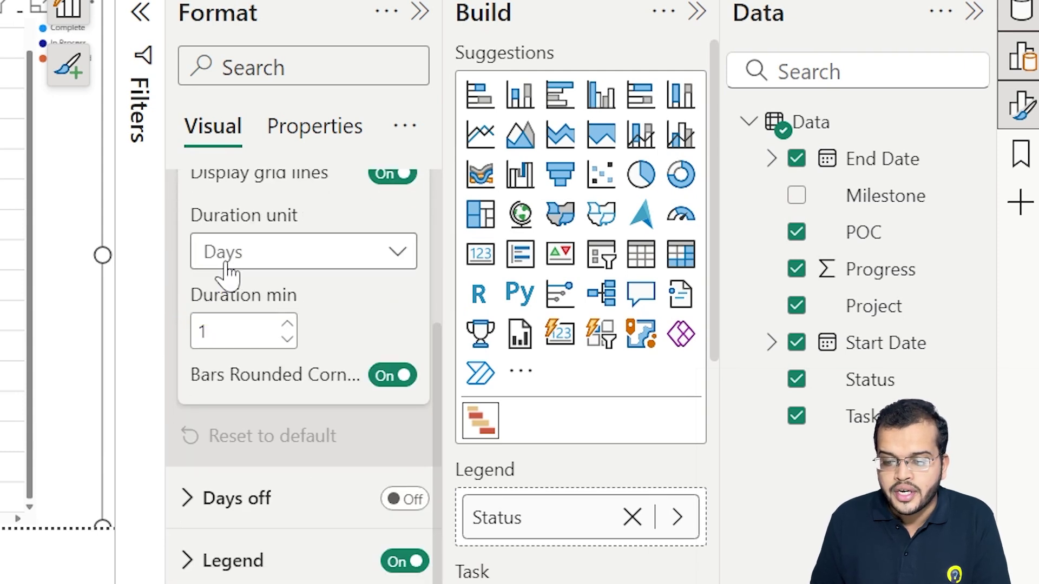
scroll(225, 274, "up", 3)
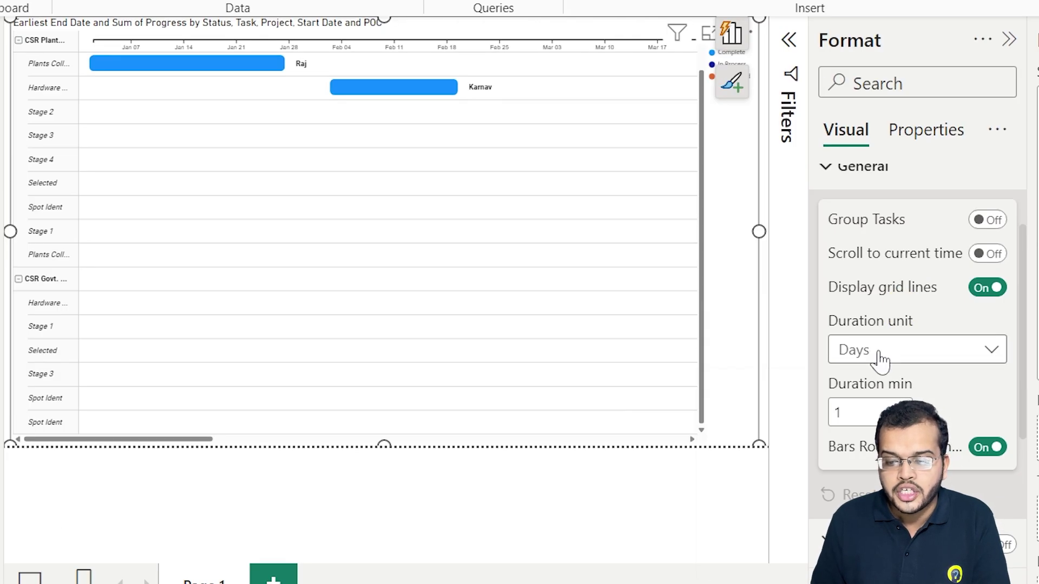
Step: Collapse General, then review the Legend settings and collapse them again
mouse_move(157, 60)
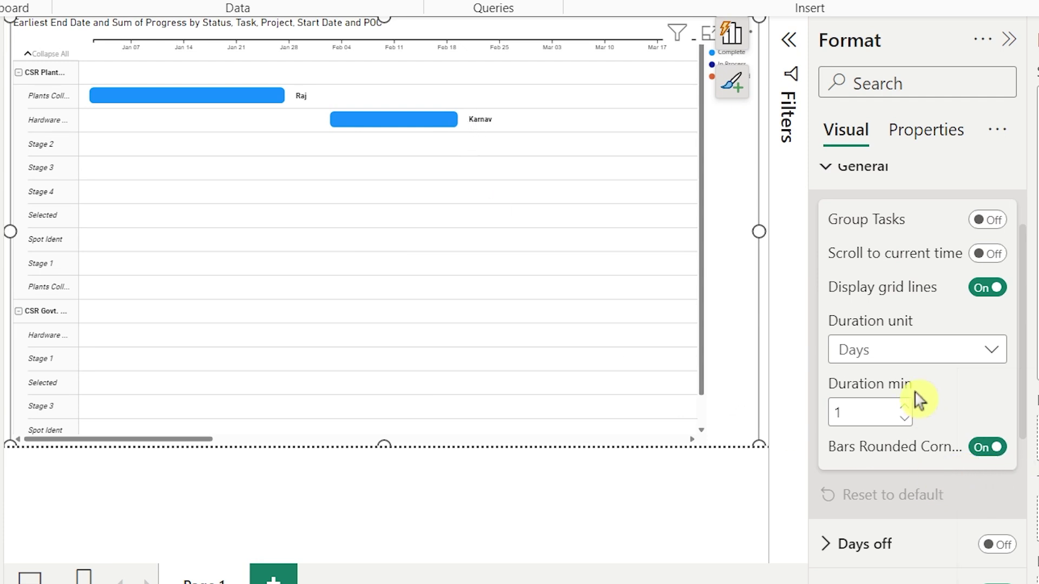
left_click(831, 168)
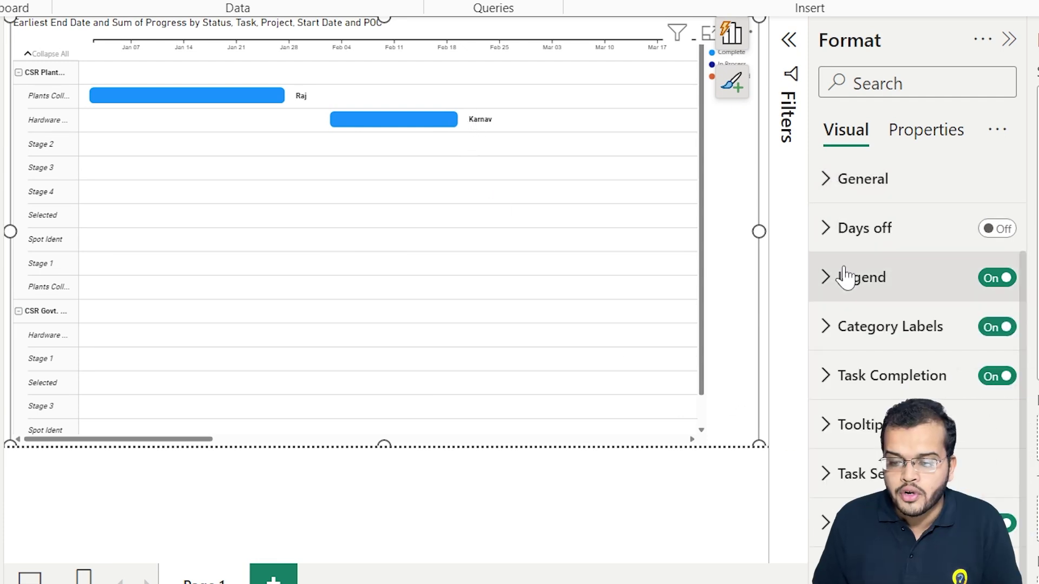
left_click(827, 292)
scroll(830, 289, "down", 3)
scroll(830, 290, "up", 5)
scroll(822, 300, "down", 2)
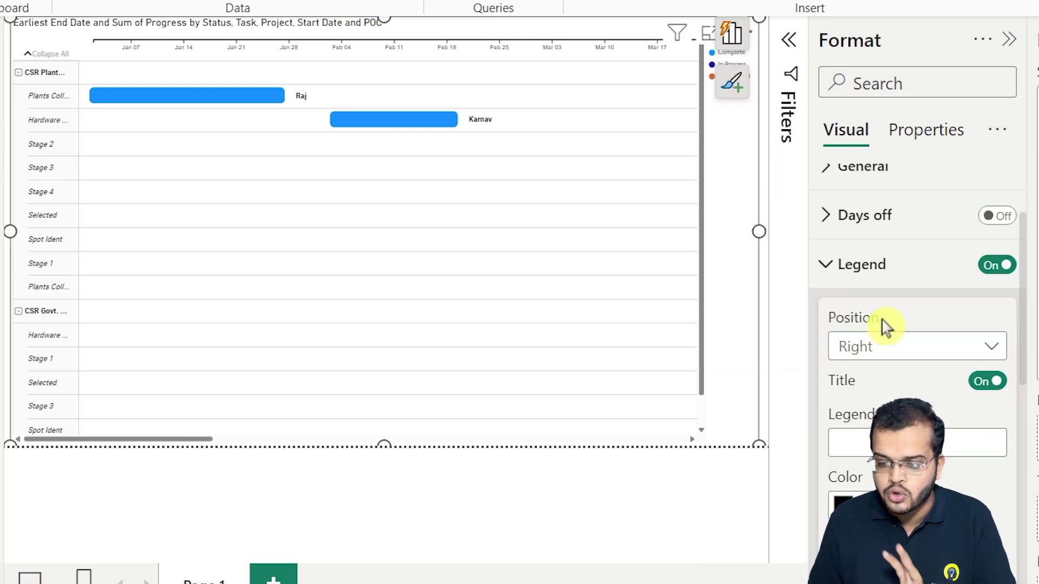
left_click(830, 274)
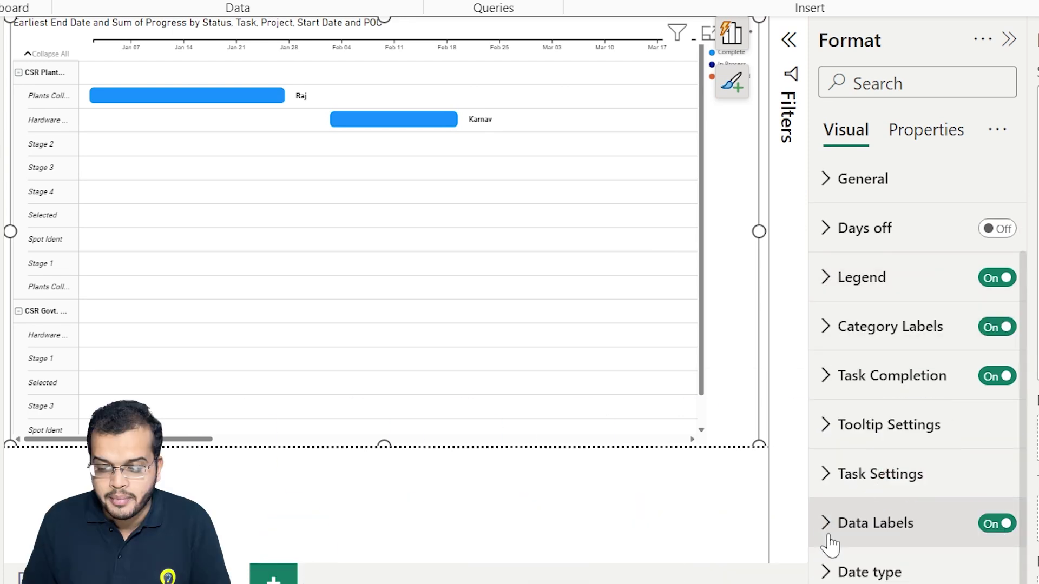
left_click(829, 538)
scroll(894, 424, "down", 5)
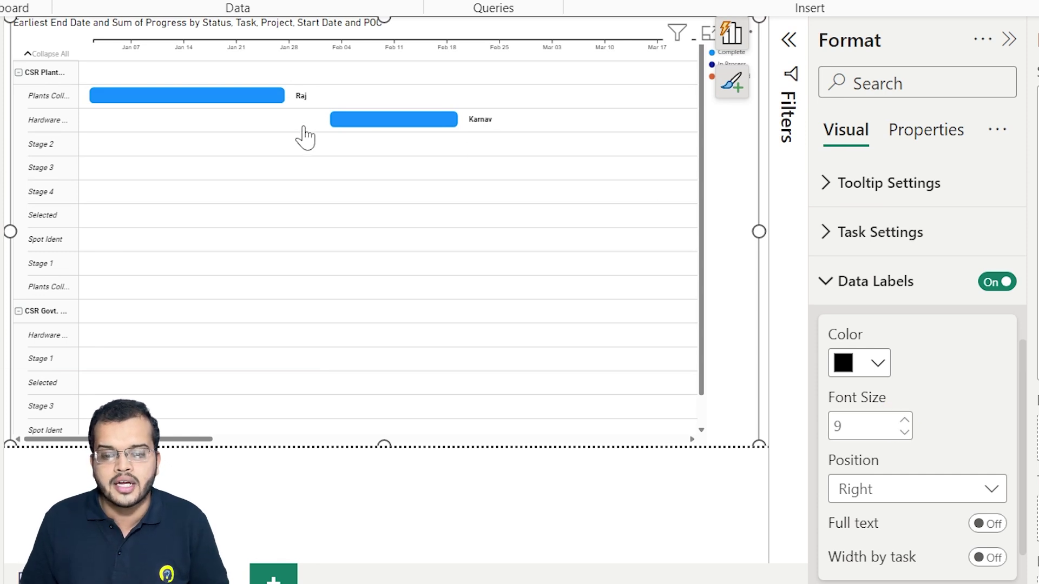
mouse_move(281, 96)
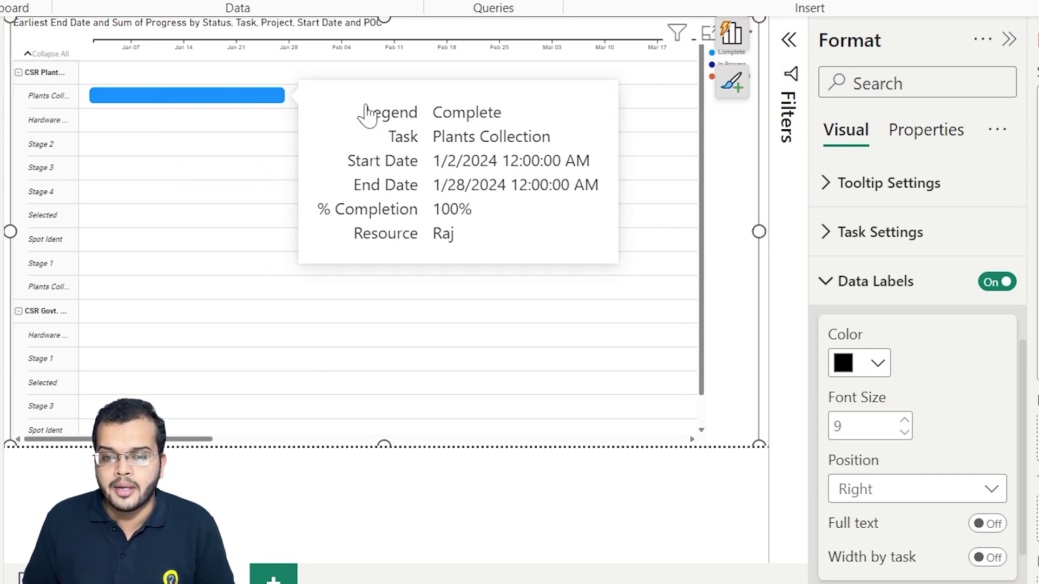
left_click(889, 497)
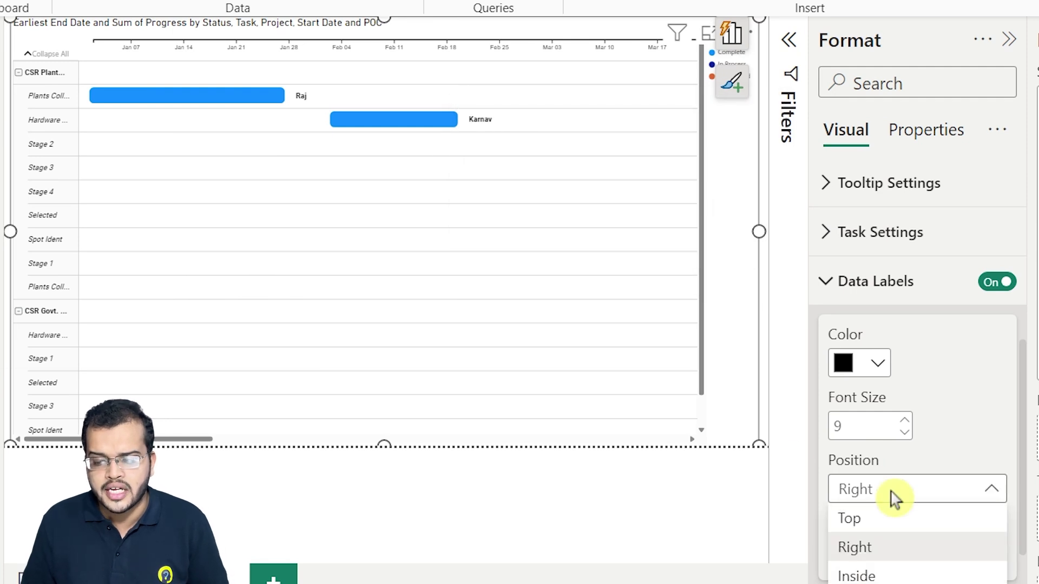
left_click(894, 547)
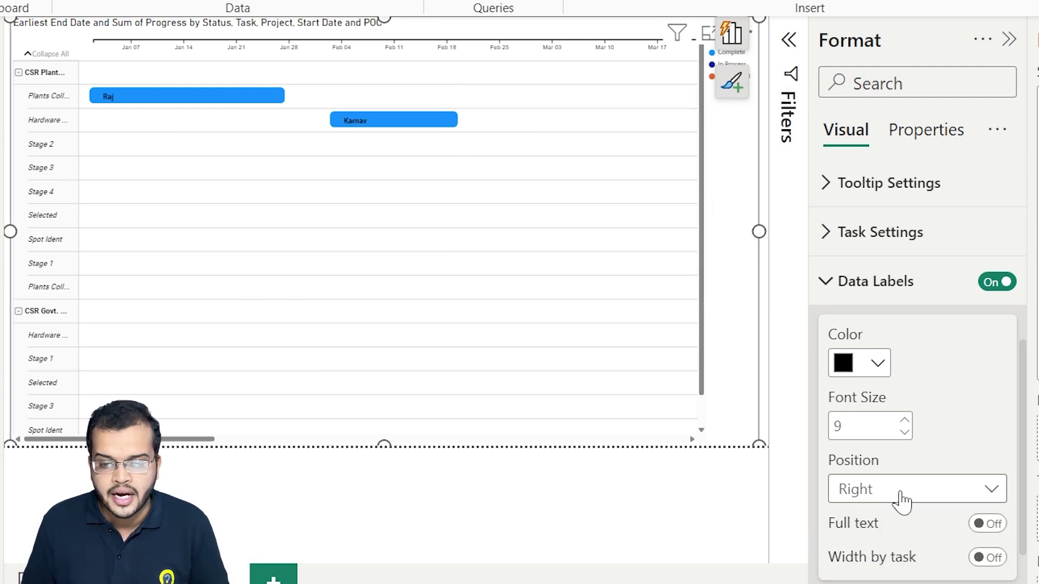
left_click(900, 495)
left_click(900, 573)
key("ctrl+z")
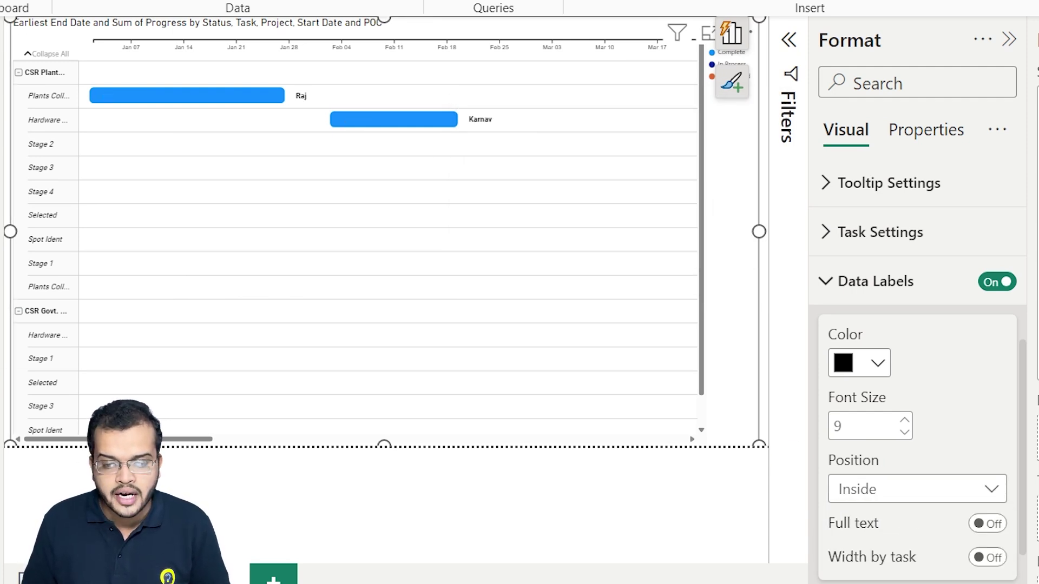
left_click(869, 500)
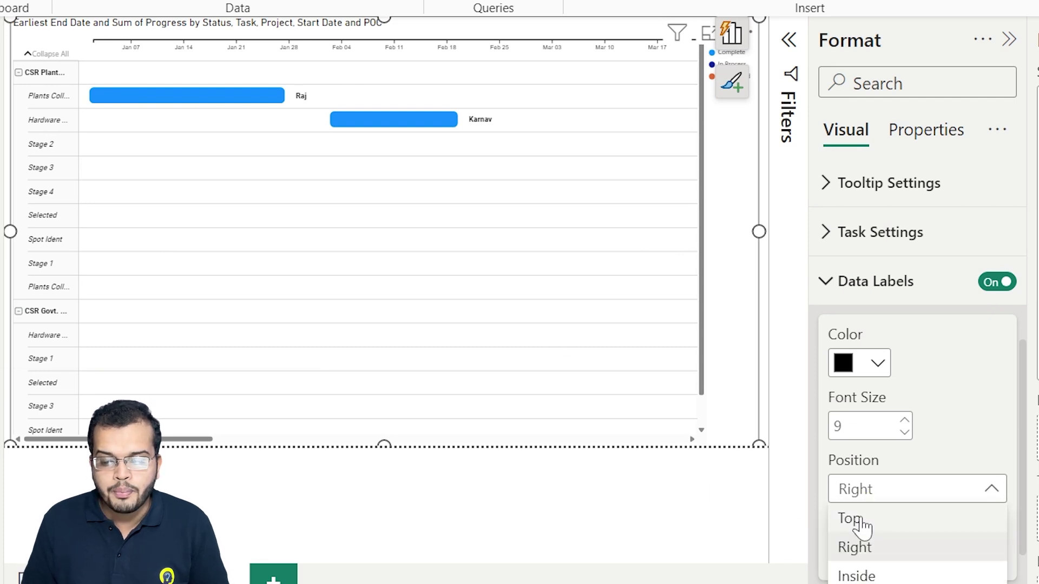
left_click(866, 519)
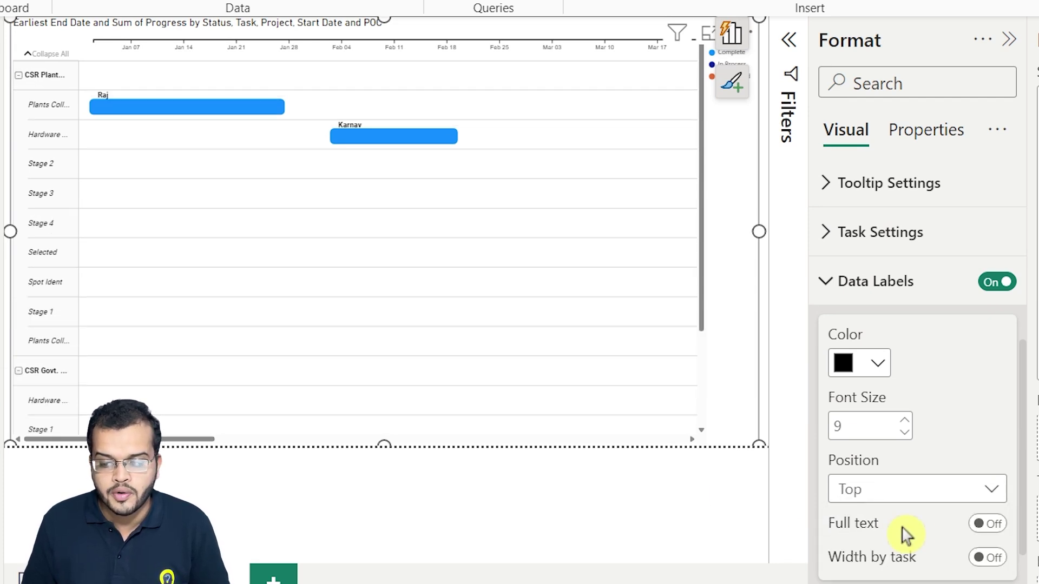
left_click(924, 493)
left_click(916, 551)
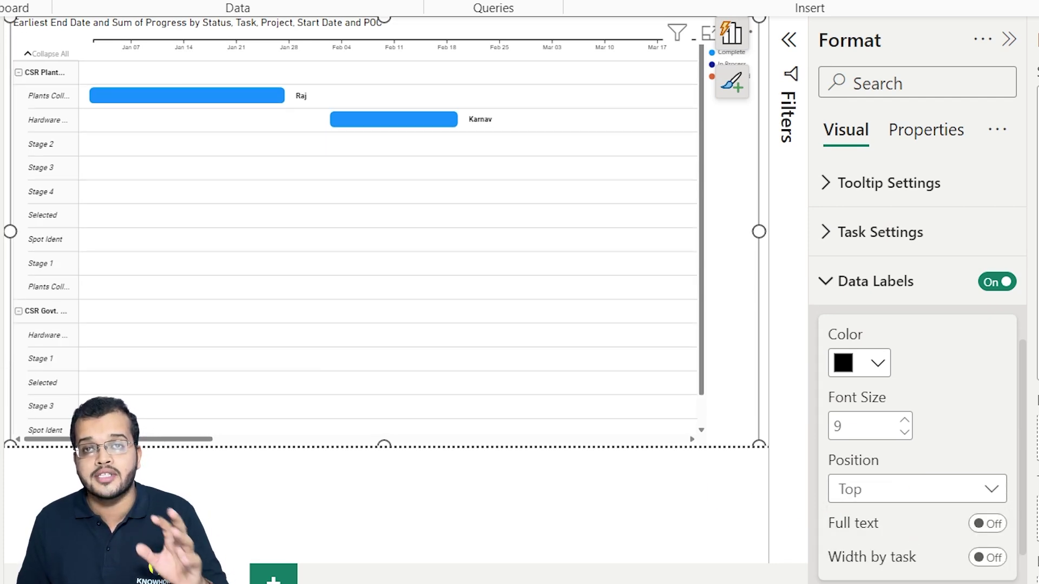
left_click(825, 282)
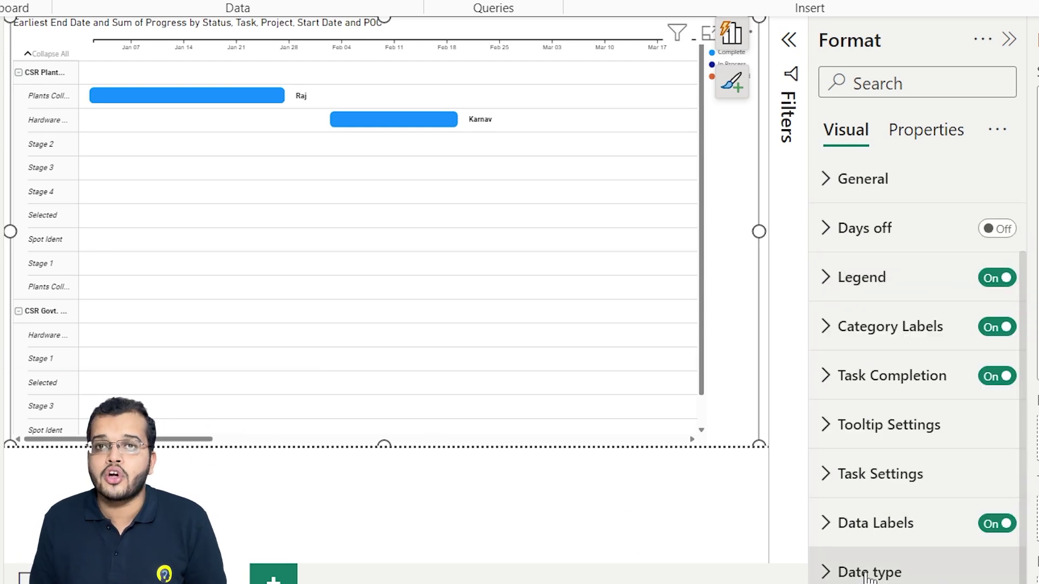
Step: Expand Date type and preview the timeline at alternative scales such as Day
left_click(826, 573)
scroll(875, 478, "down", 5)
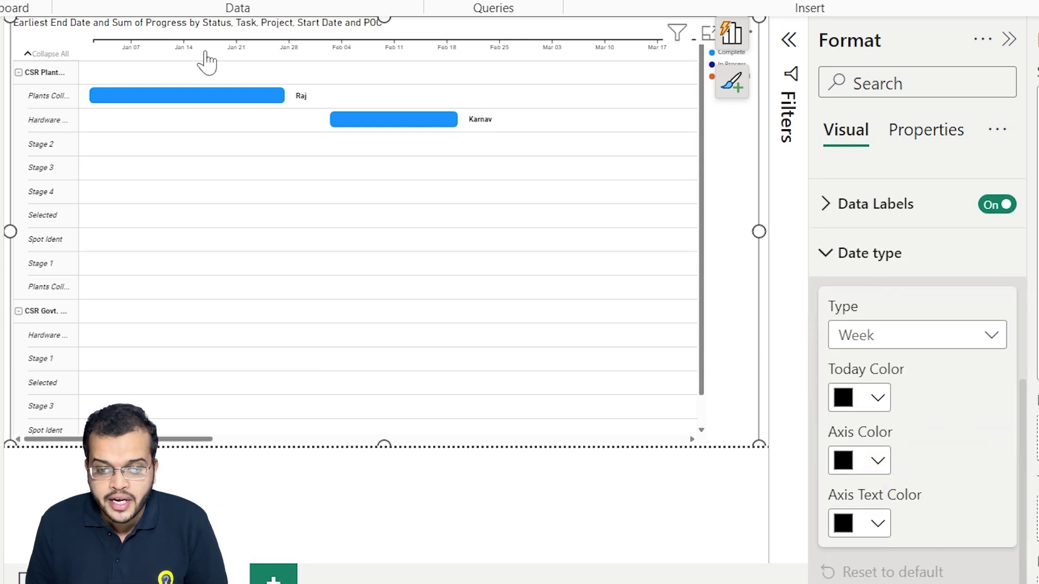
left_click(913, 346)
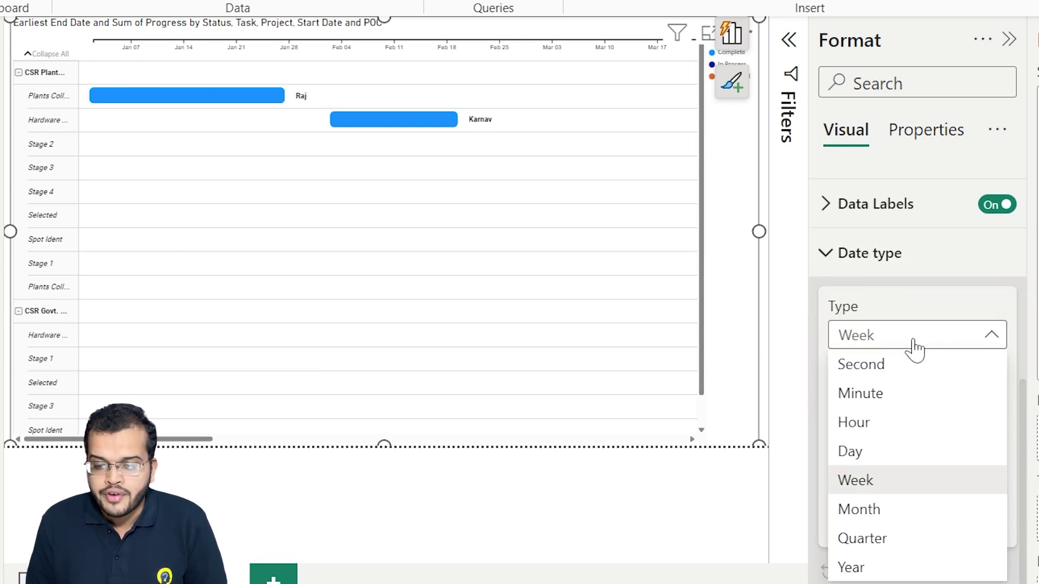
left_click(892, 518)
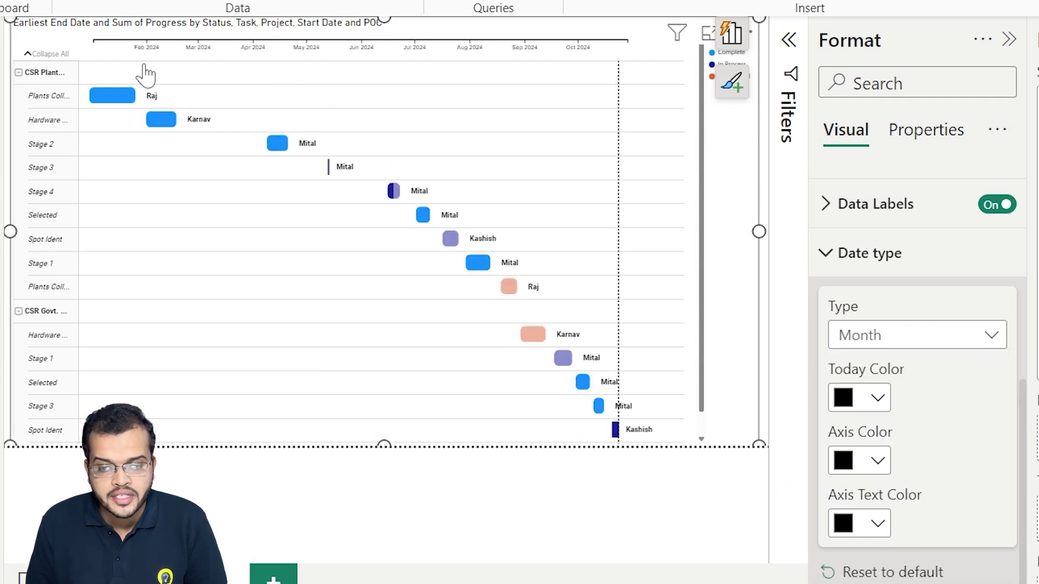
left_click(874, 354)
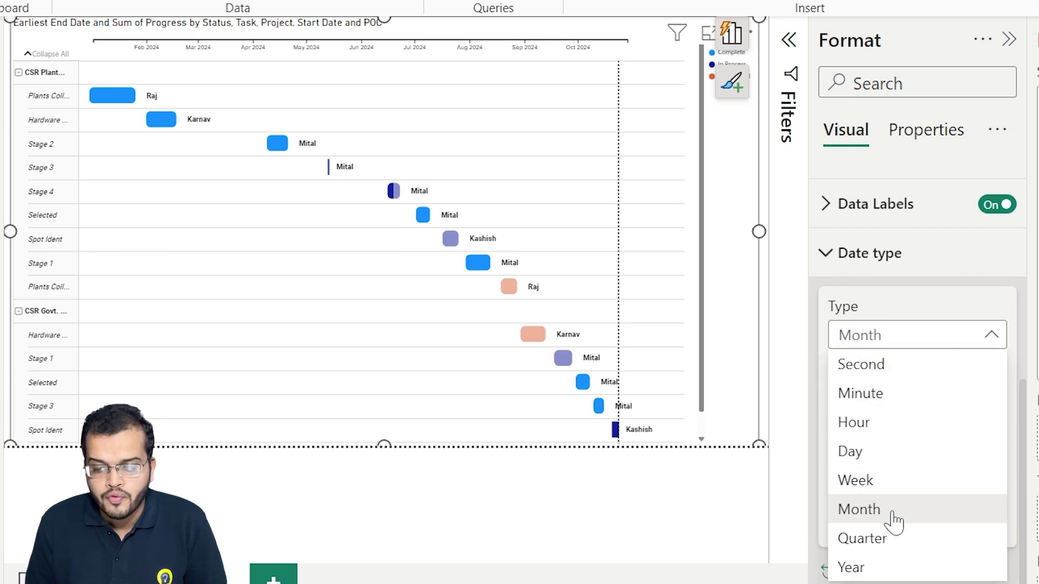
left_click(877, 459)
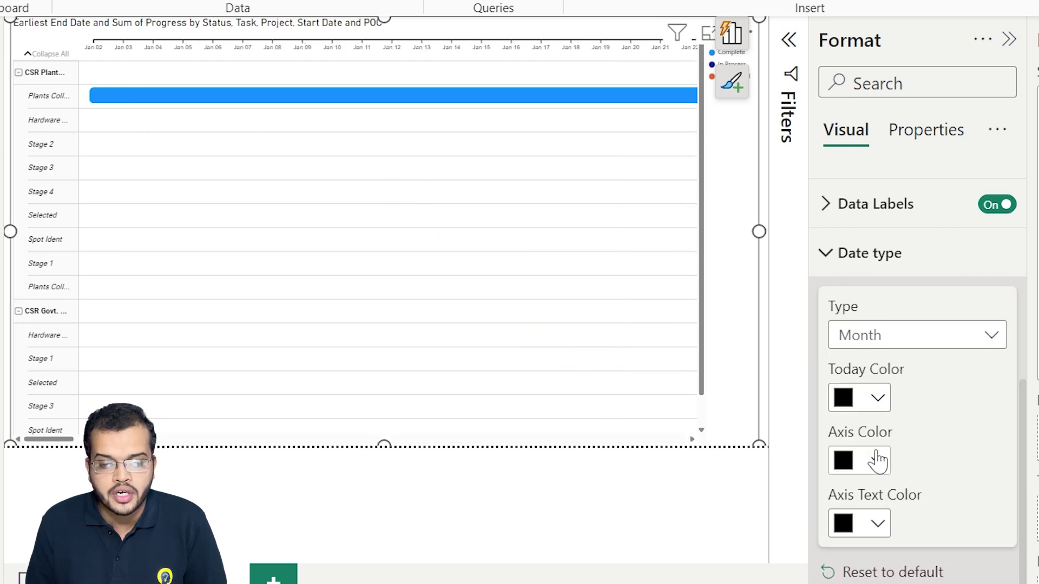
left_click(911, 338)
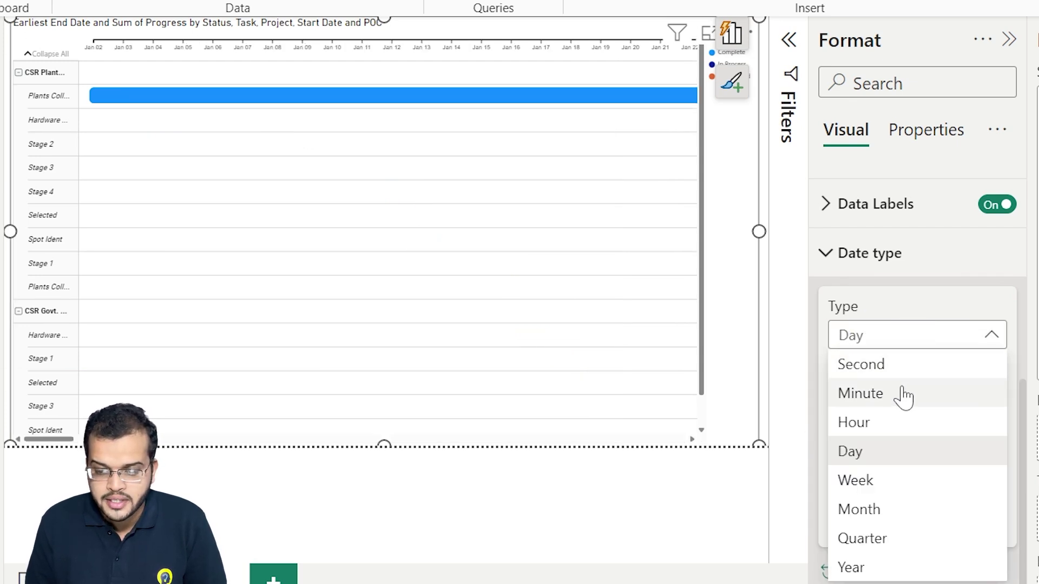
left_click(885, 543)
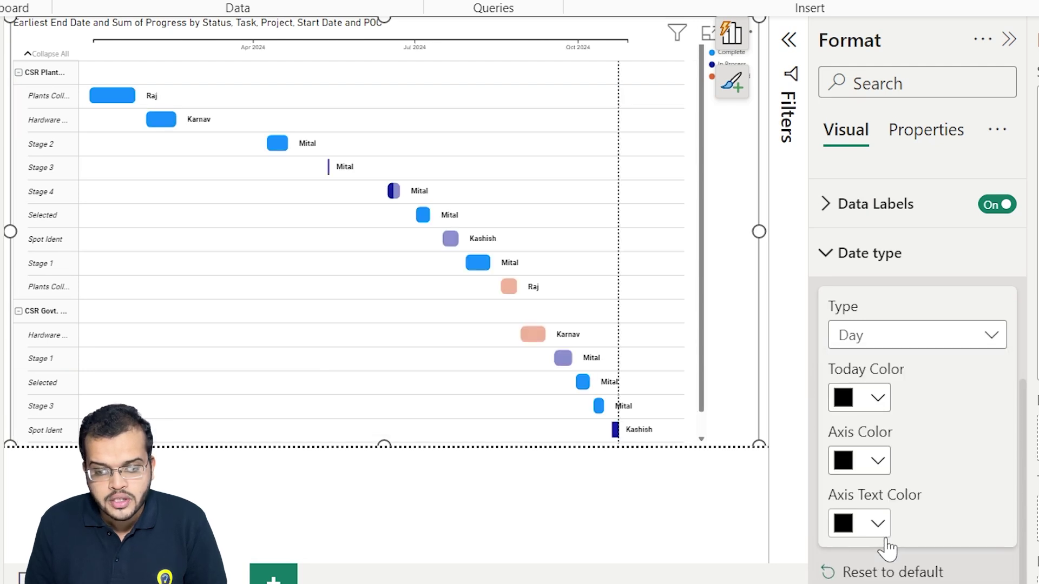
Step: Try the Year scale, then settle the timeline on Week and collapse Date type
left_click(918, 341)
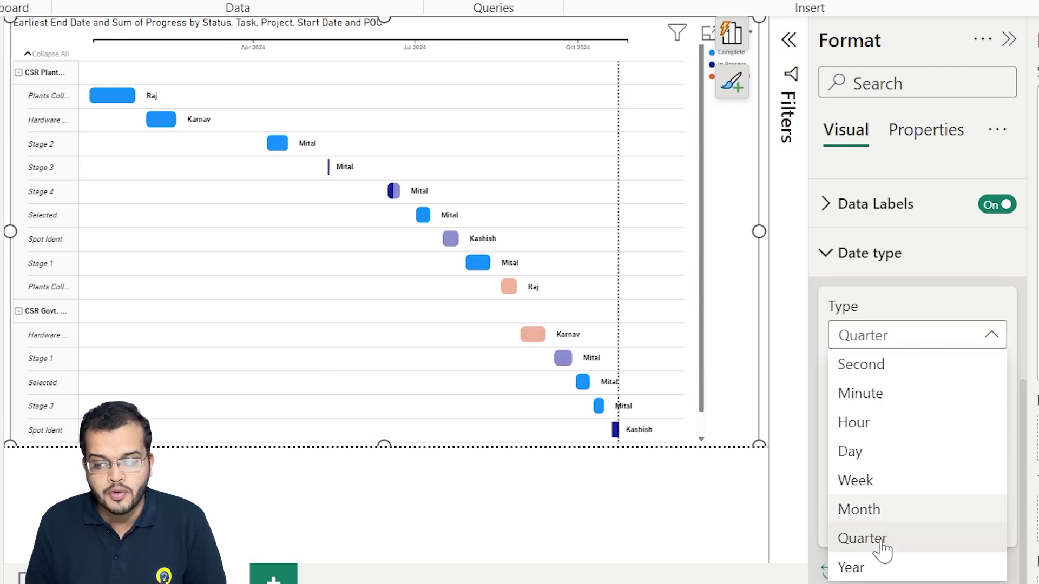
left_click(878, 574)
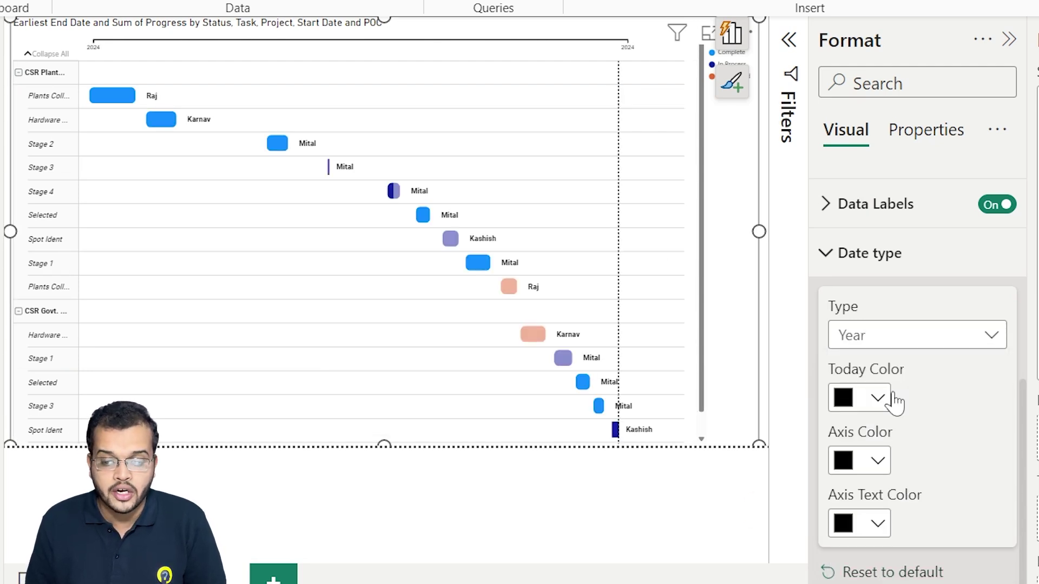
left_click(917, 339)
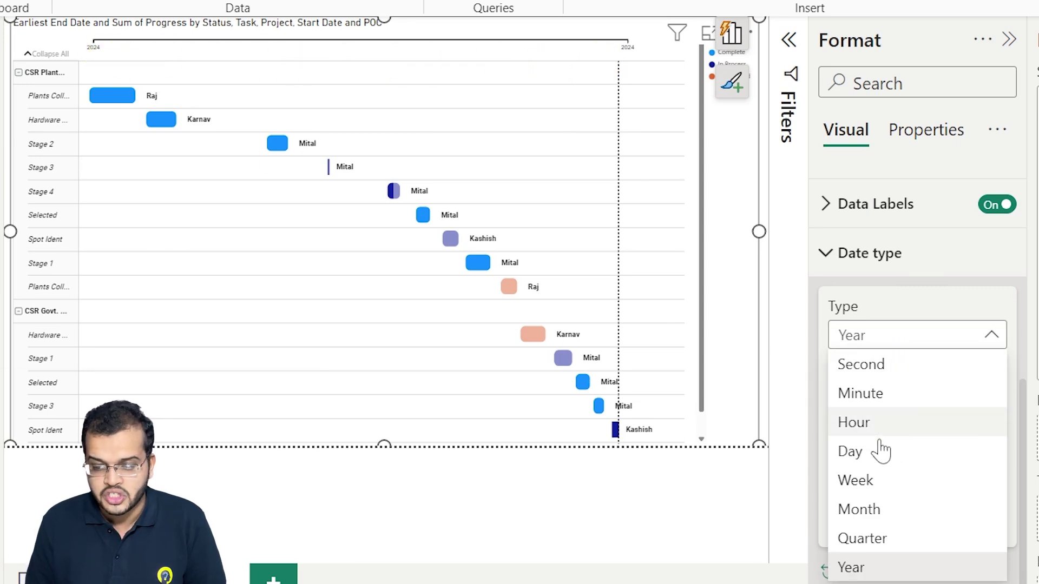
left_click(856, 480)
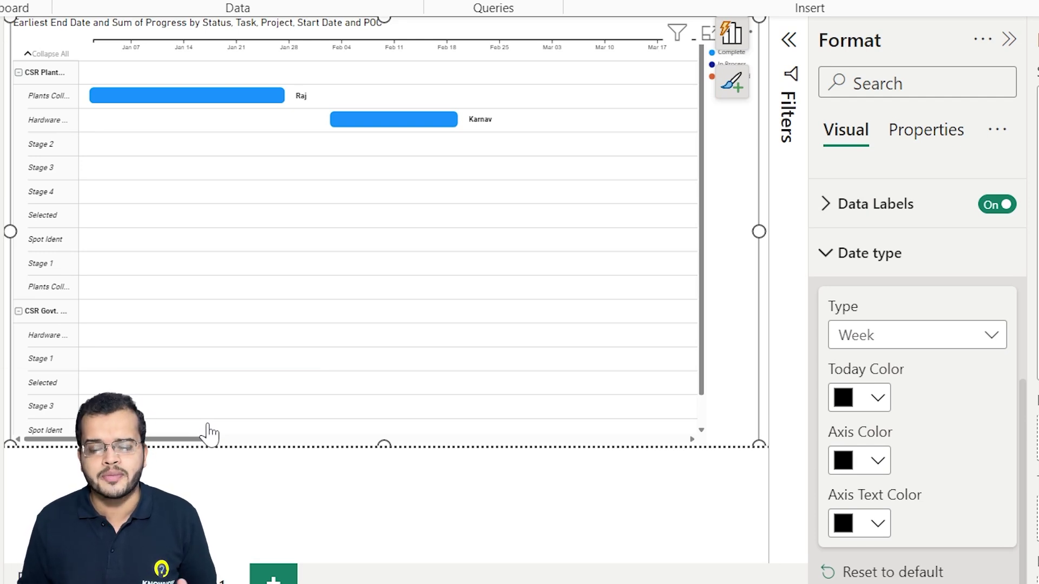
left_click(820, 257)
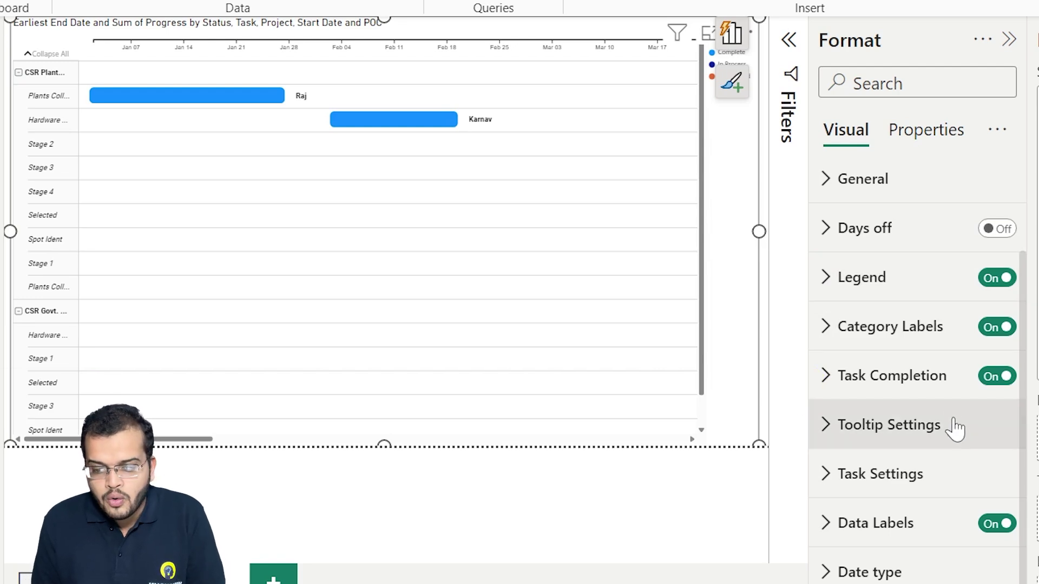
left_click(826, 389)
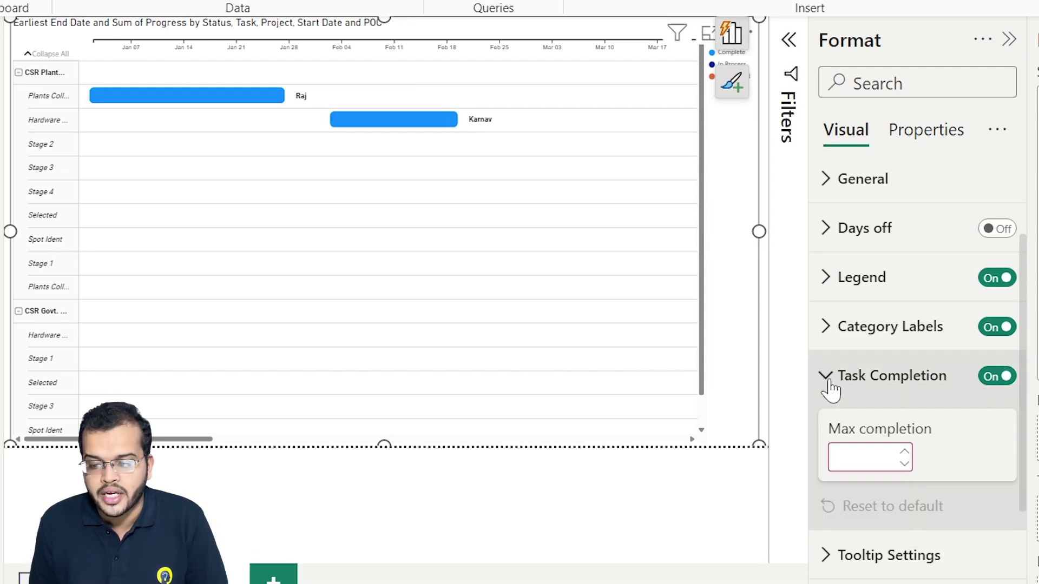
left_click_drag(206, 439, 517, 438)
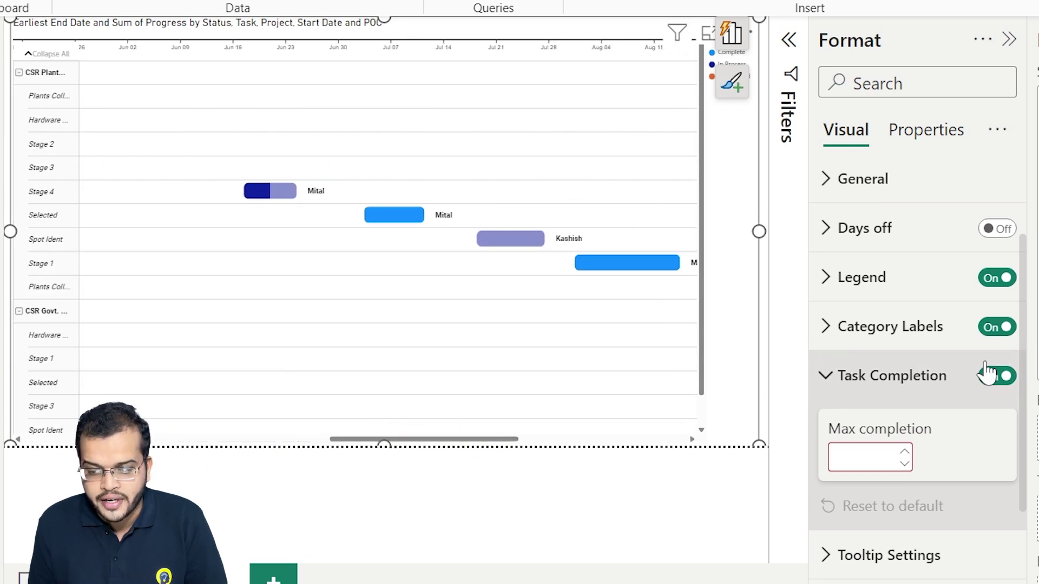
left_click(1001, 378)
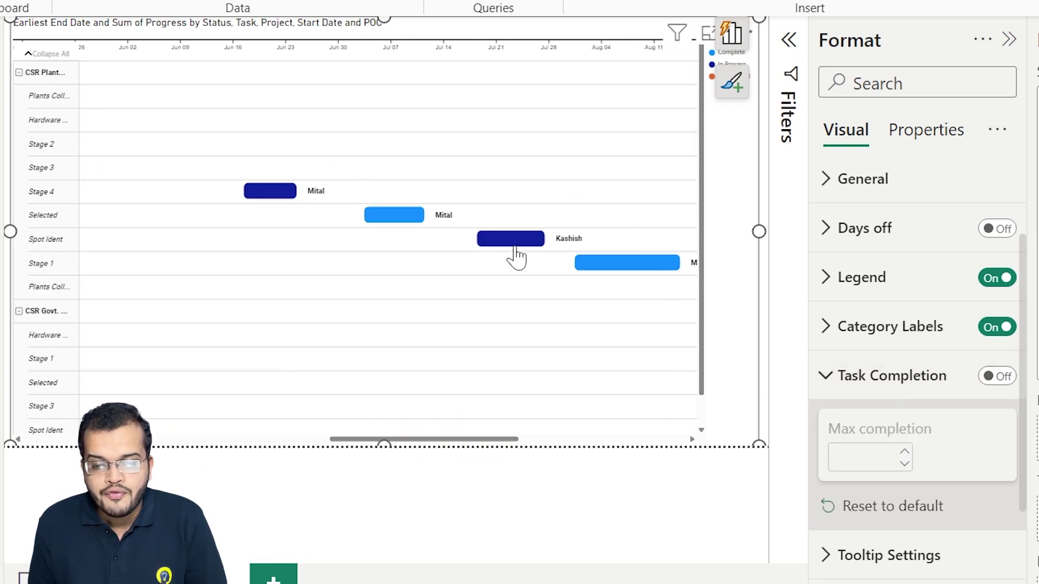
mouse_move(503, 251)
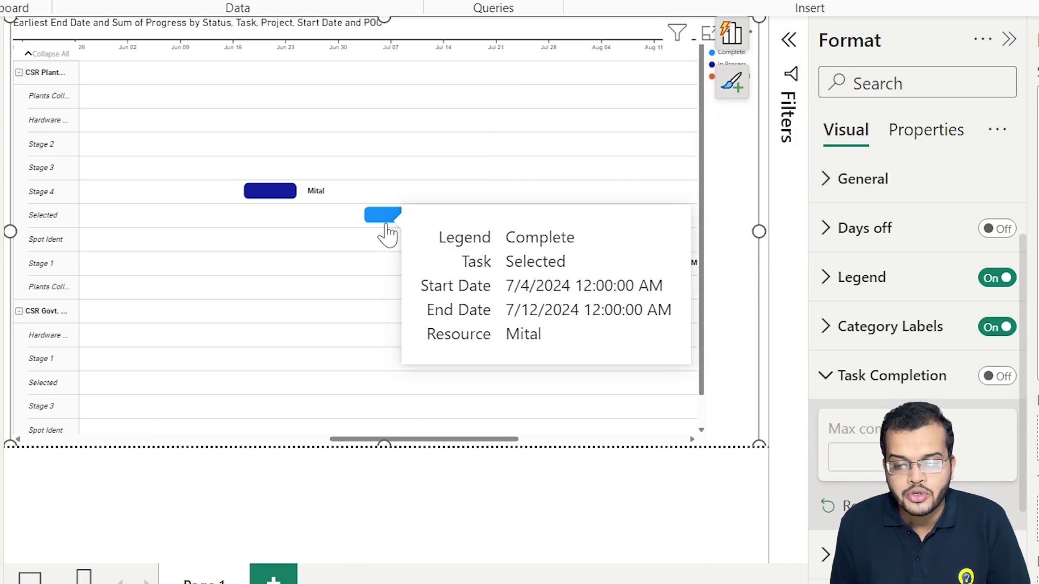
mouse_move(275, 197)
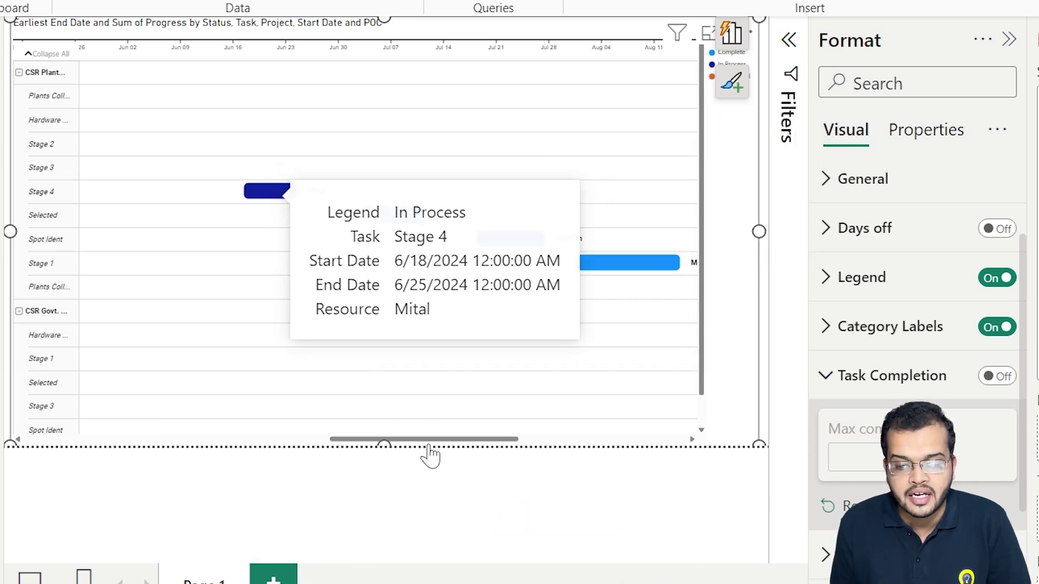
mouse_move(427, 444)
left_mouse_down()
mouse_move(185, 441)
mouse_move(632, 433)
mouse_move(419, 438)
left_mouse_up()
scroll(593, 371, "down", 2)
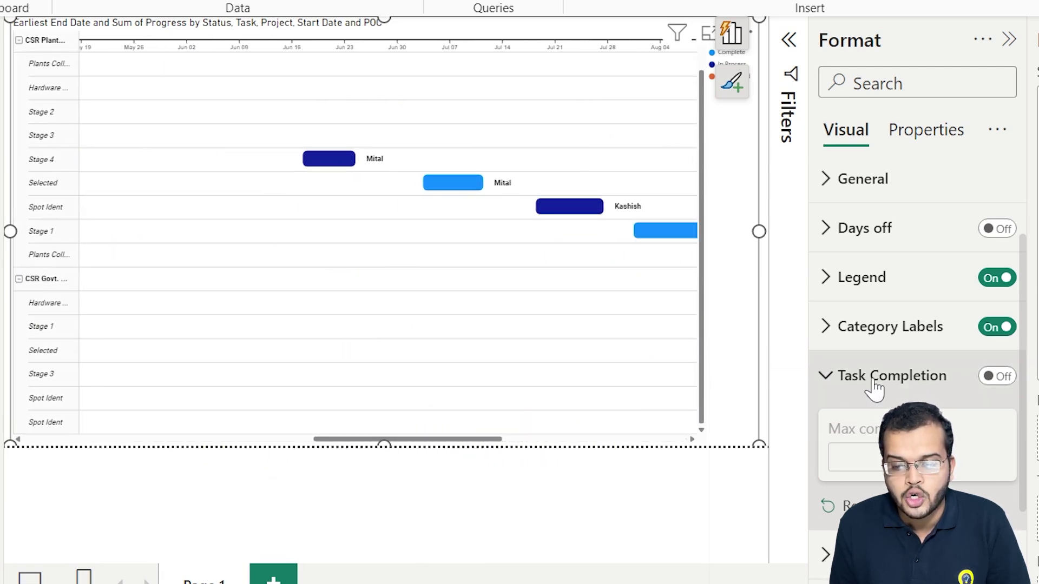
left_click(1002, 383)
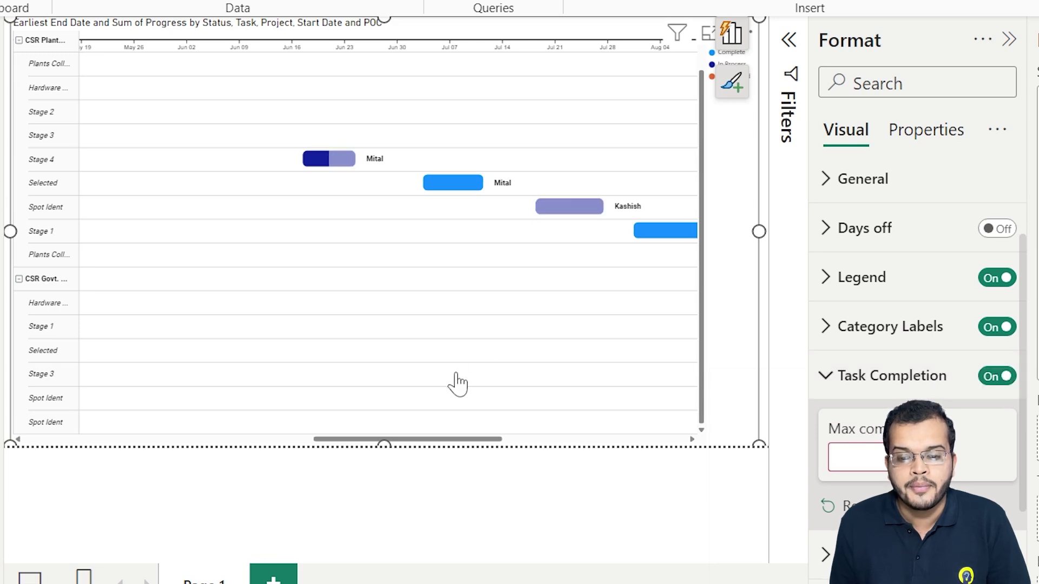
left_click_drag(448, 446, 523, 457)
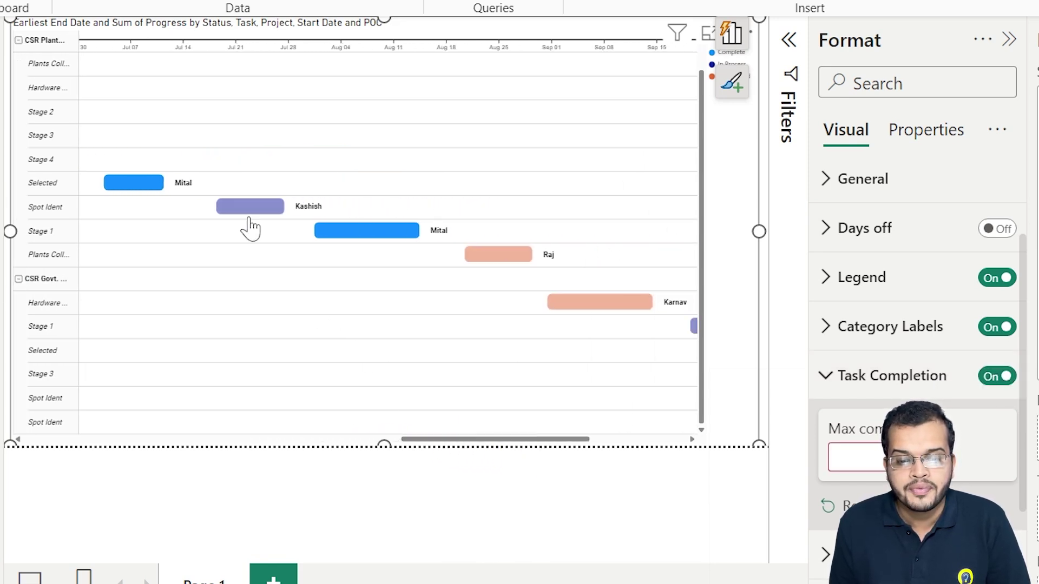
mouse_move(249, 217)
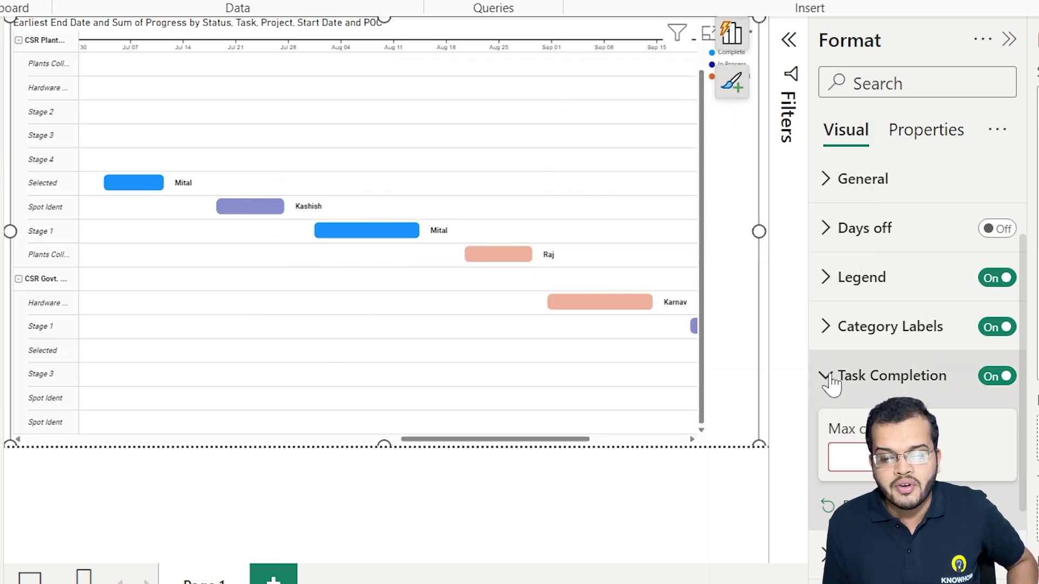
left_click_drag(510, 440, 424, 440)
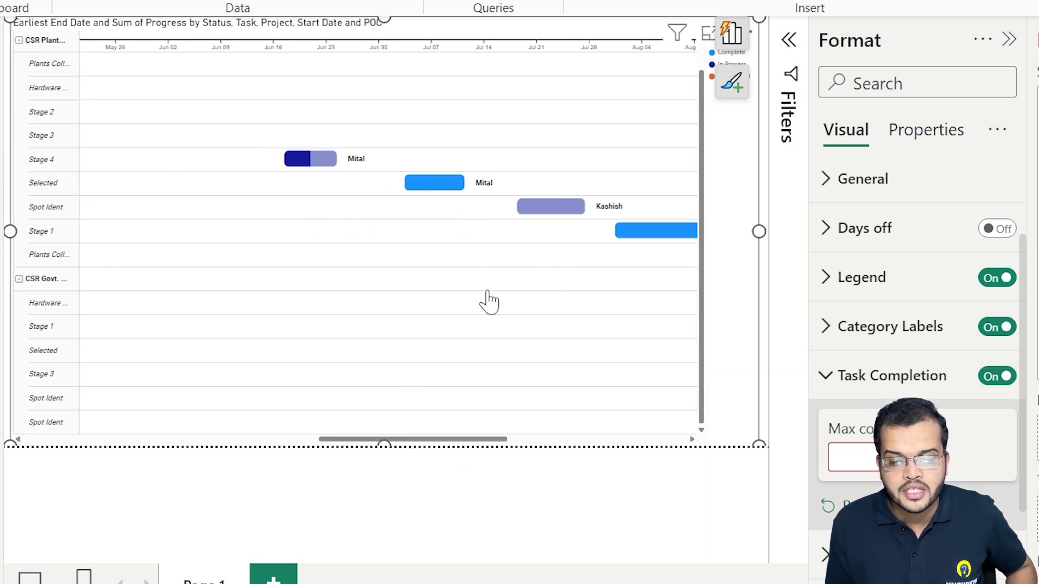
left_click(825, 382)
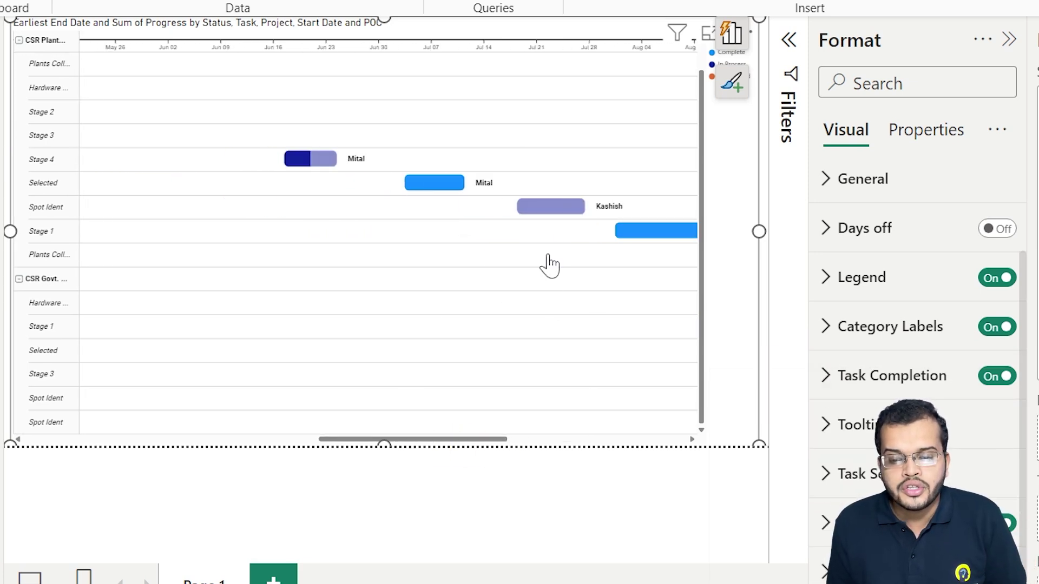
left_click_drag(418, 441, 137, 433)
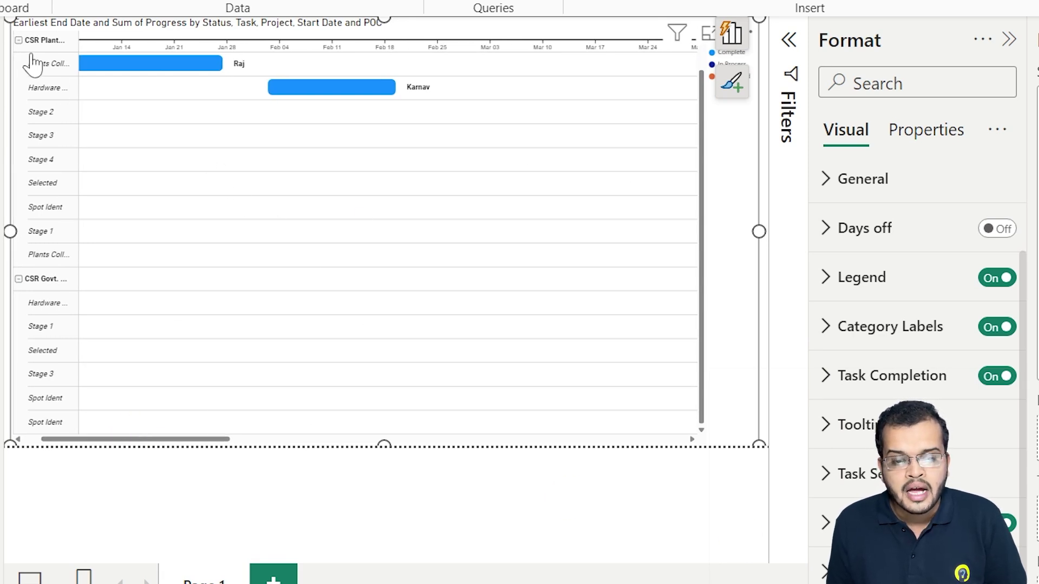
left_click(18, 40)
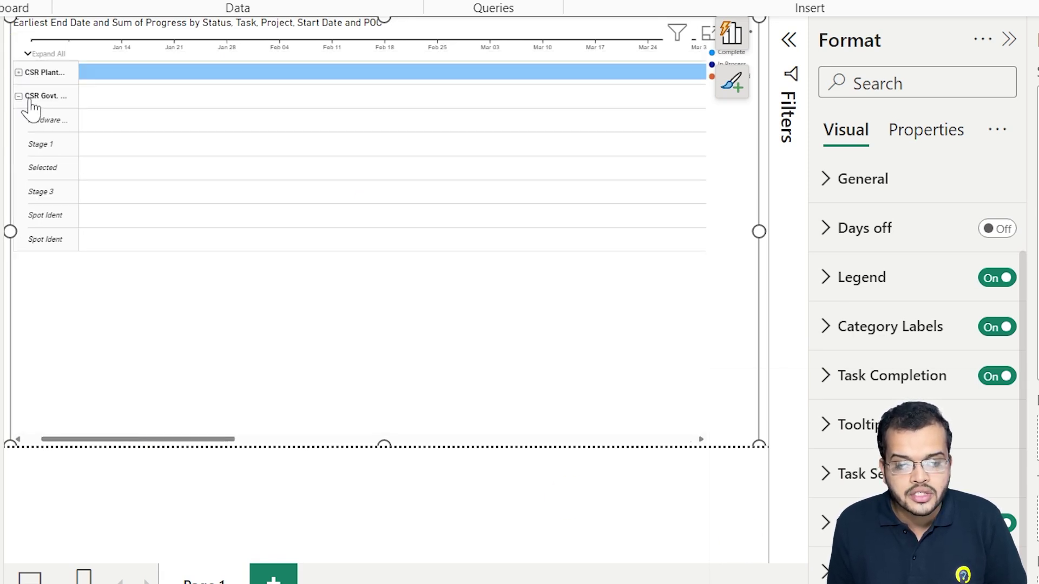
left_click(19, 96)
left_click_drag(209, 439, 11, 413)
left_click(19, 72)
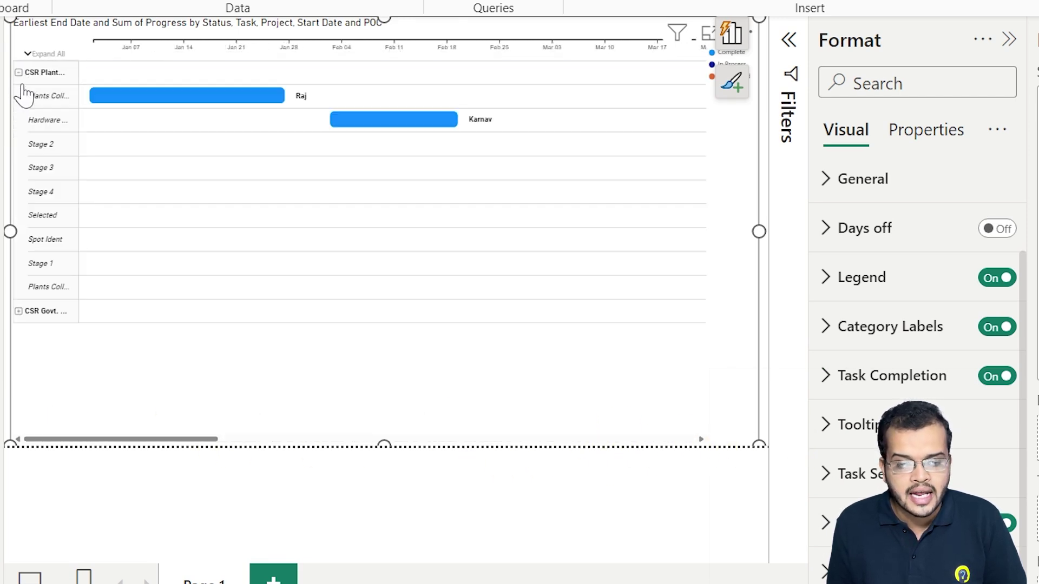
left_click(19, 312)
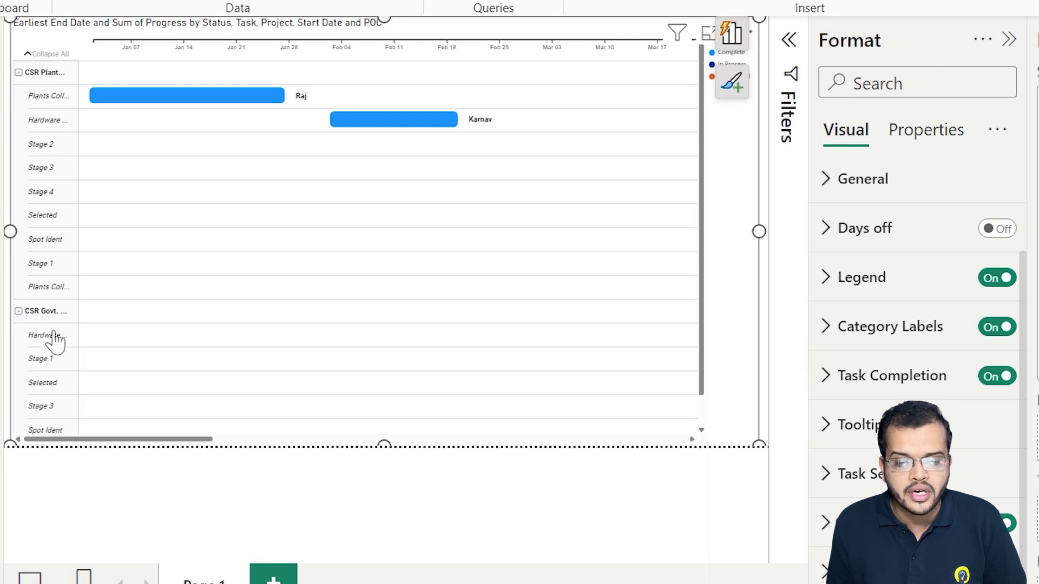
scroll(330, 170, "down", 1)
scroll(329, 172, "up", 1)
left_click_drag(200, 440, 324, 450)
left_click_drag(554, 450, 684, 443)
scroll(602, 364, "down", 1)
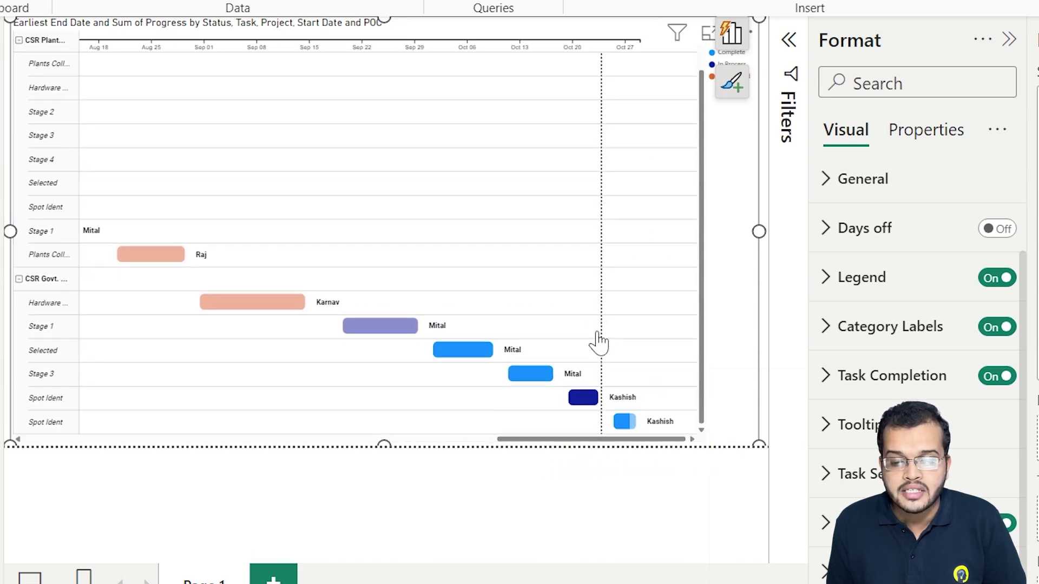
mouse_move(630, 431)
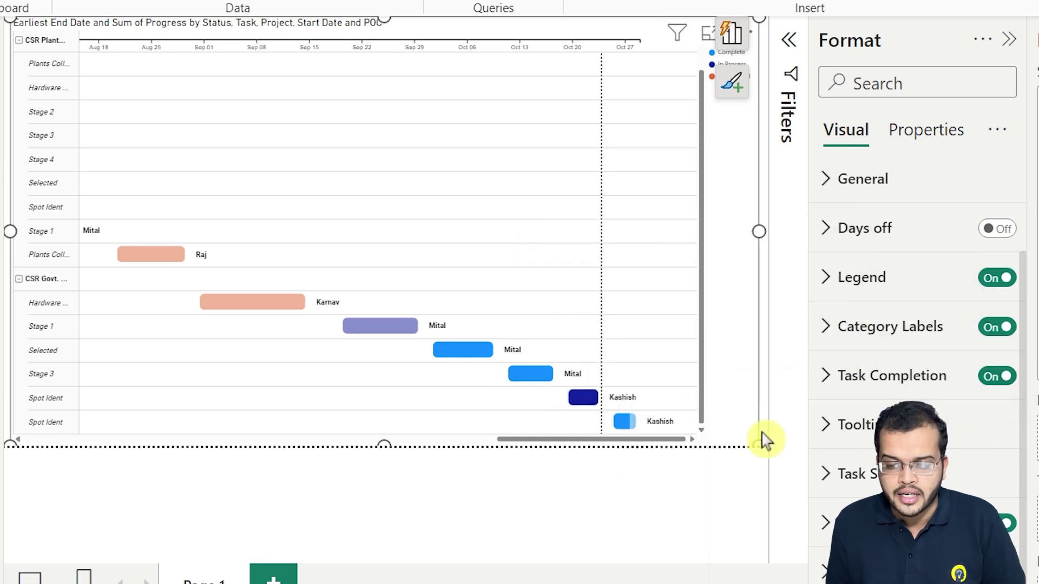
left_click_drag(652, 440, 669, 453)
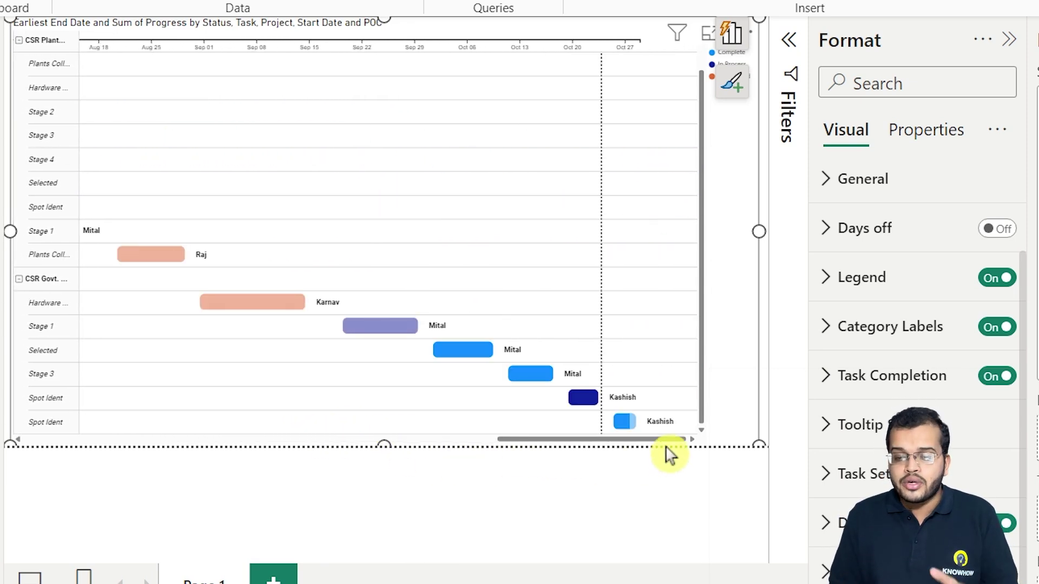
left_click_drag(640, 440, 483, 464)
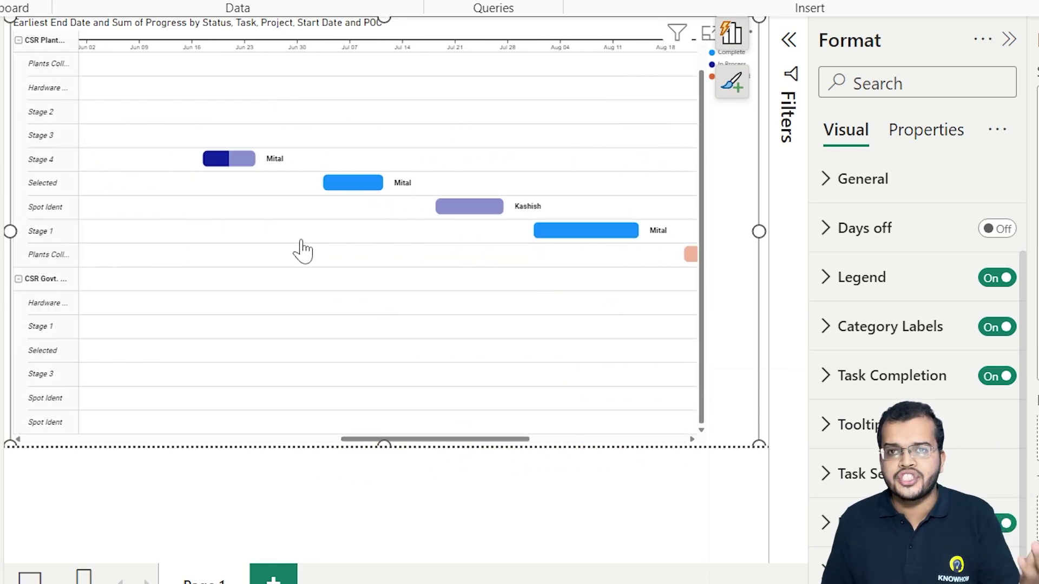